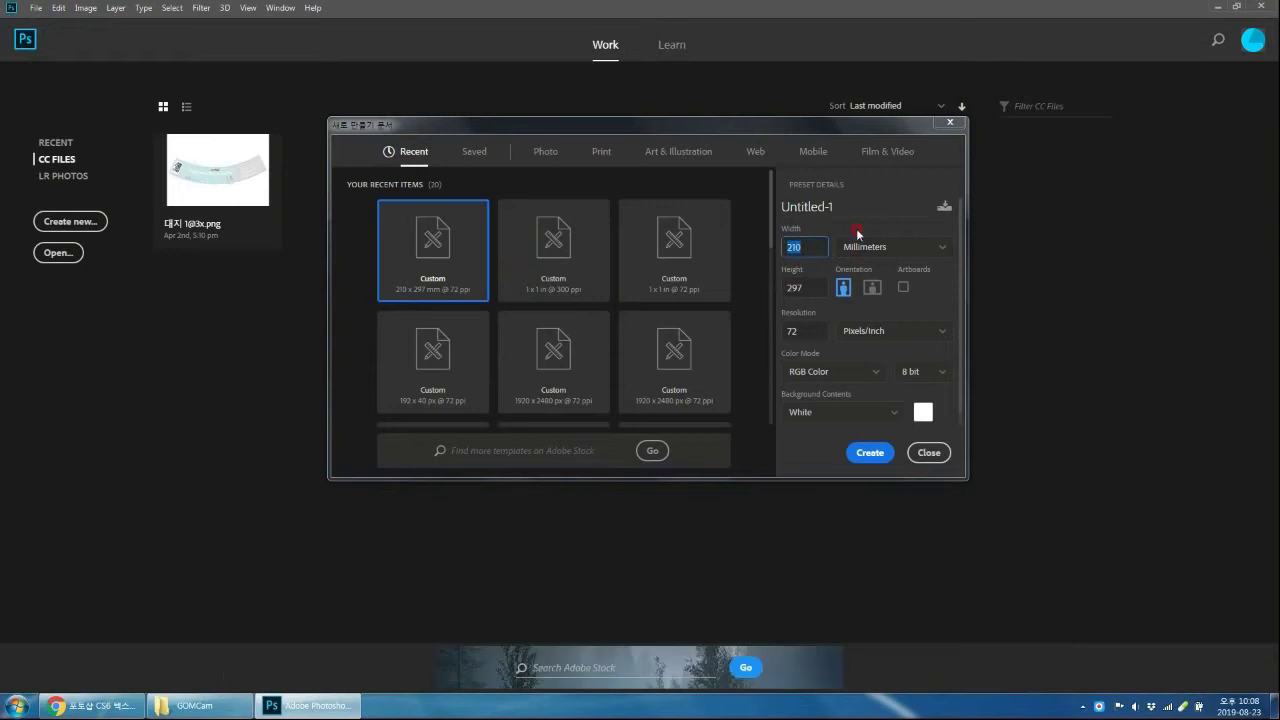
Create a new document 600 mm wide and 400 mm high at 72 pixels/inch in RGB with a white background
text(00)
key(Tab)
text(400)
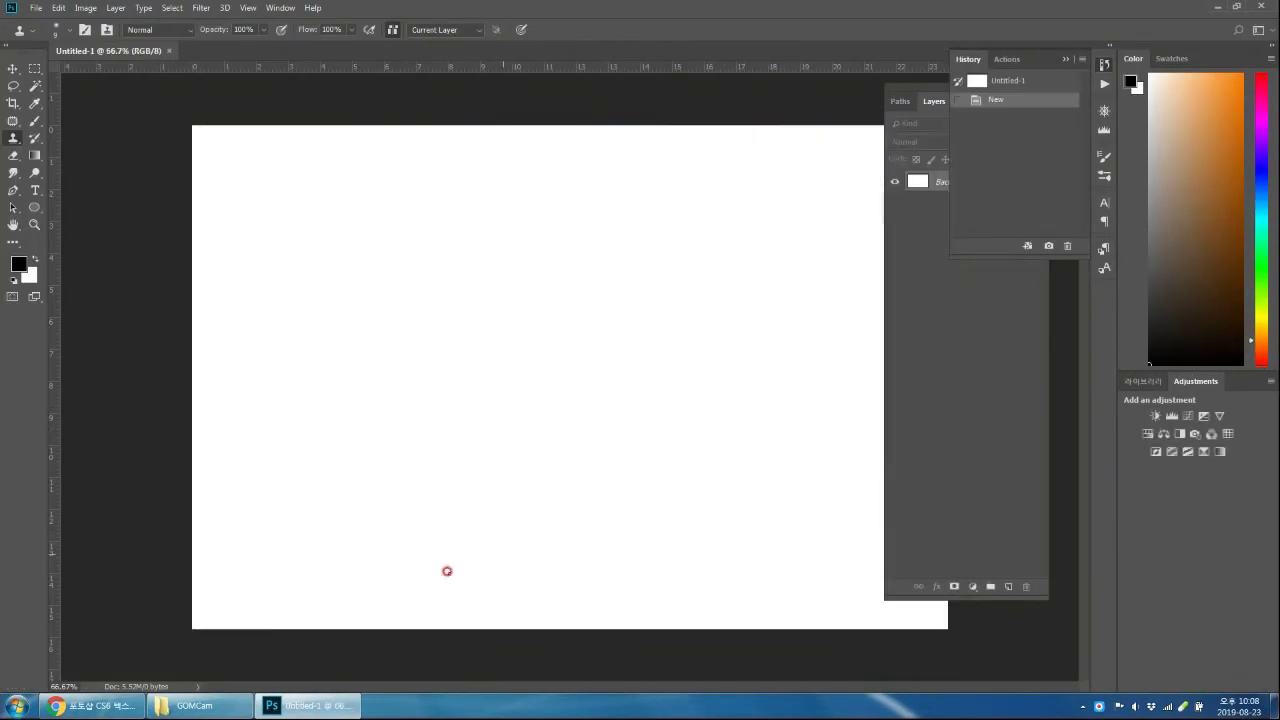
Switch to Chrome and copy the phrase "텍스트 뒤틀기가 적용" from the question about the text warp error
click(95, 705)
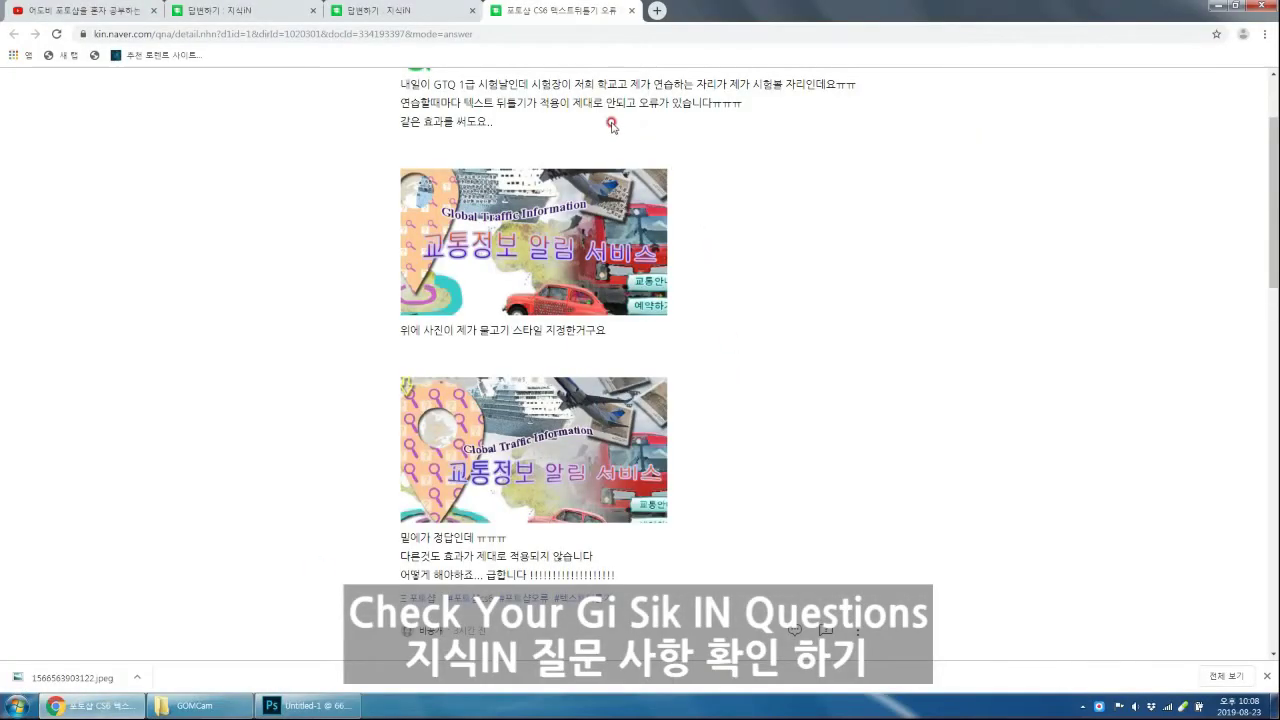
mouse_move(462, 97)
mouse_down()
mouse_move(549, 96)
mouse_move(463, 100)
mouse_up()
click(554, 93)
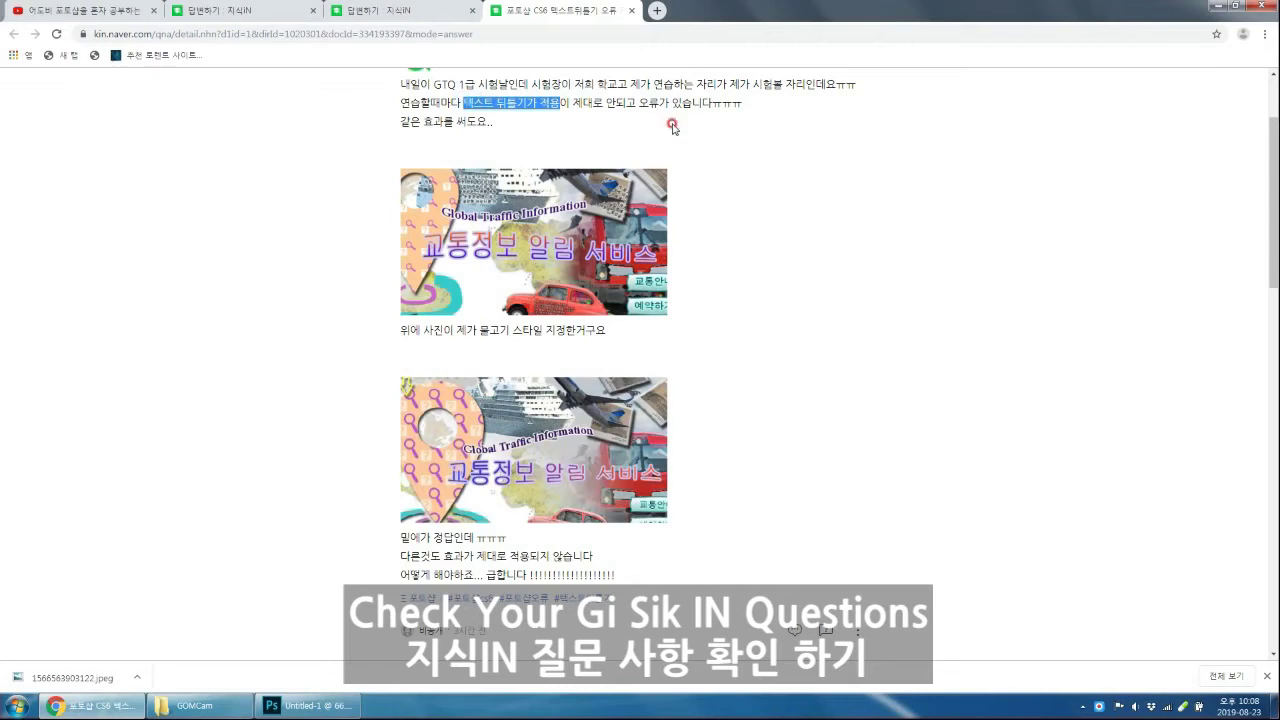
Back in Photoshop, add the text "텍스트 뒤틀기가 적용" in HY중고딕 at 72 pt and move it fully onto the canvas
click(305, 706)
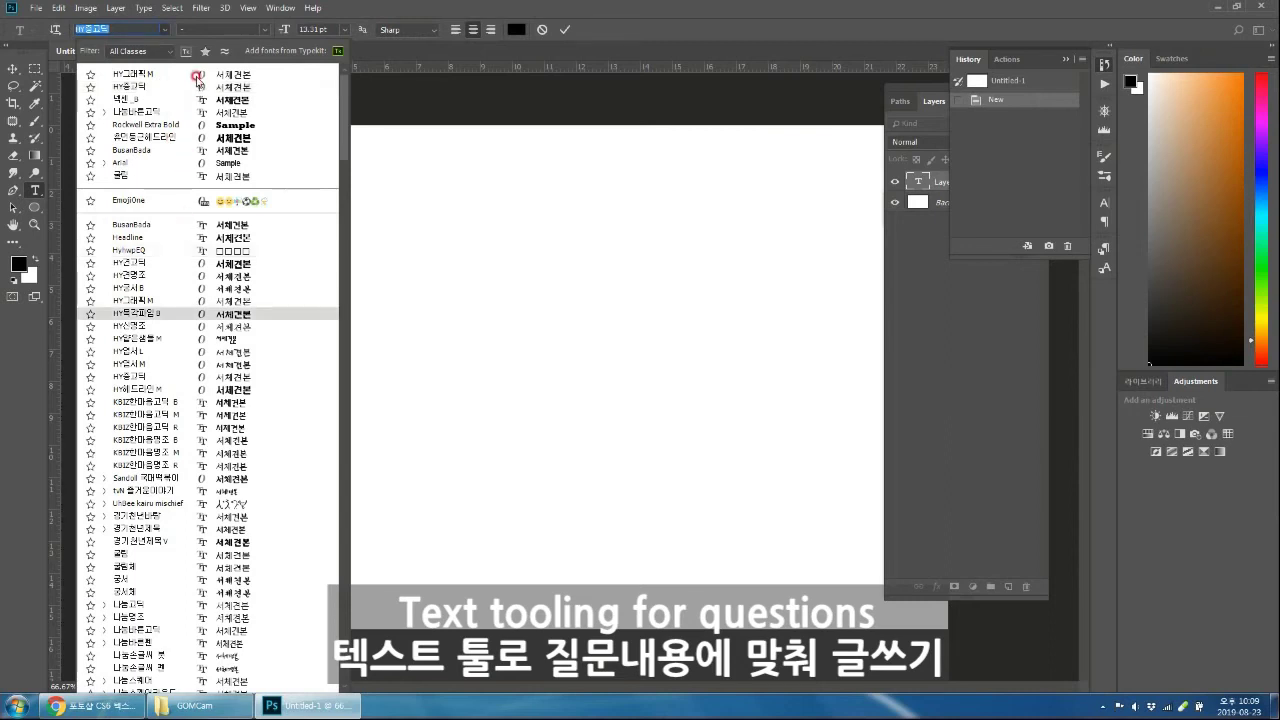
click(197, 87)
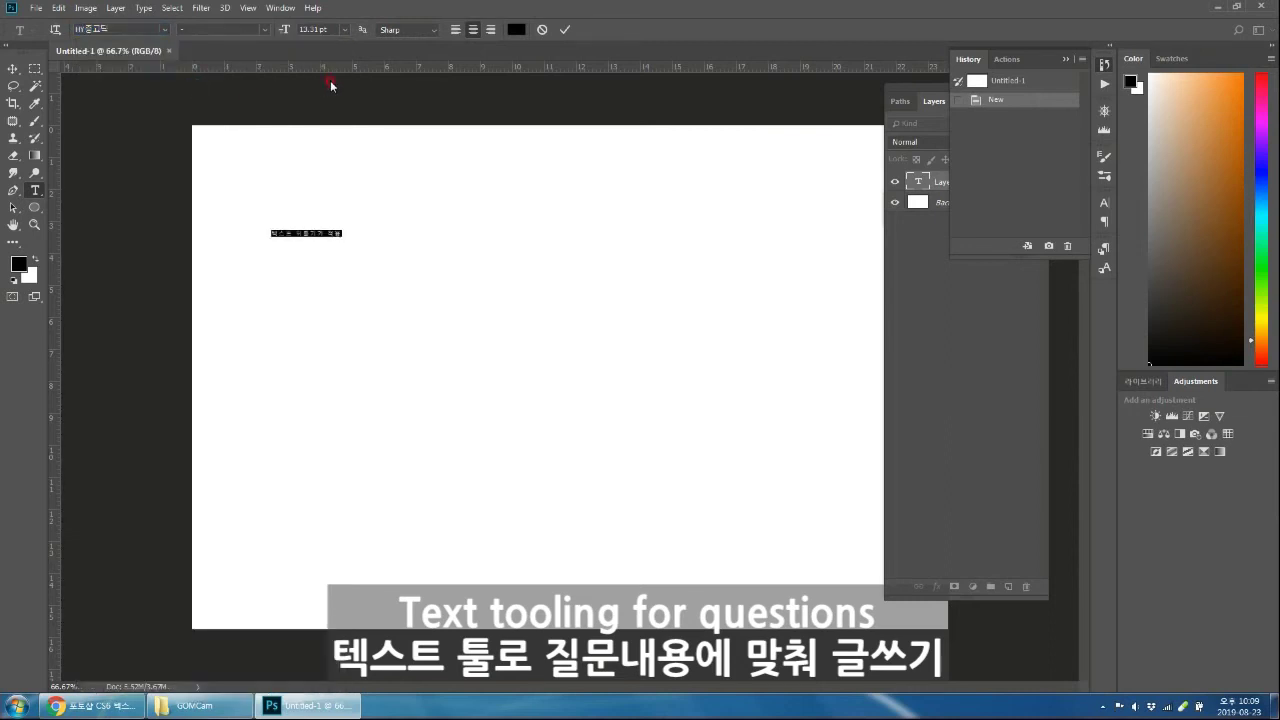
click(345, 30)
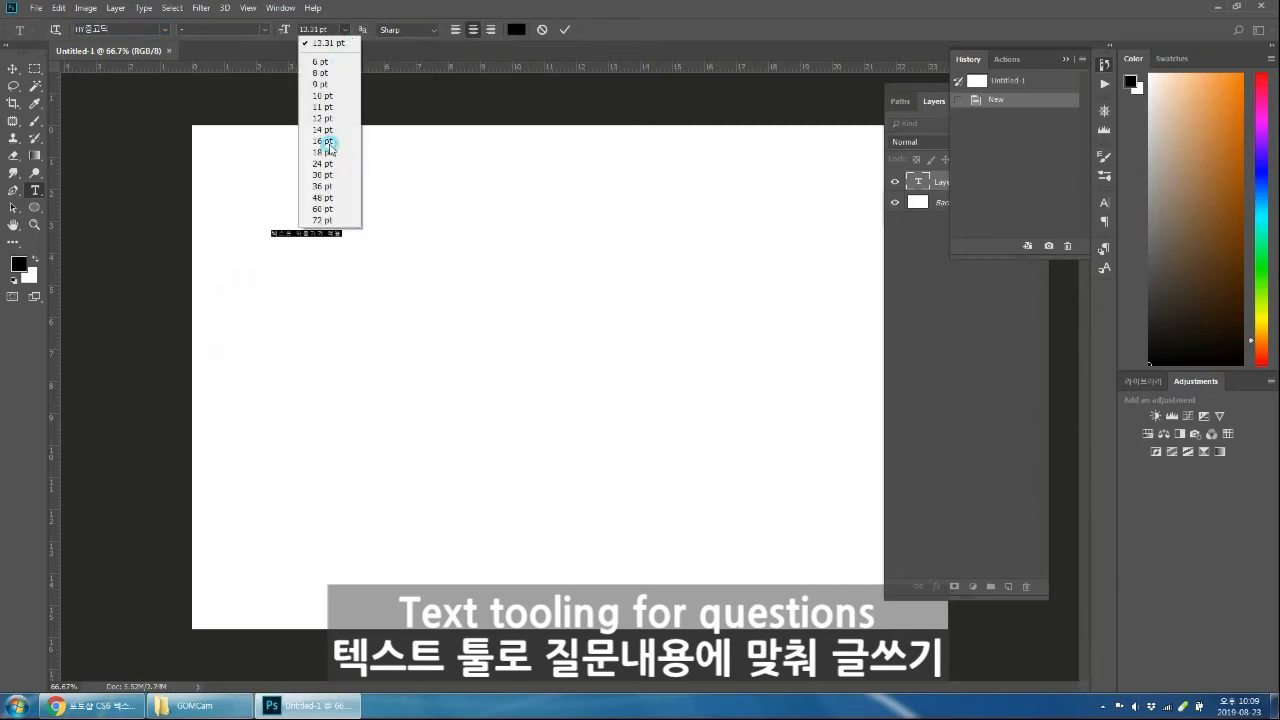
click(322, 197)
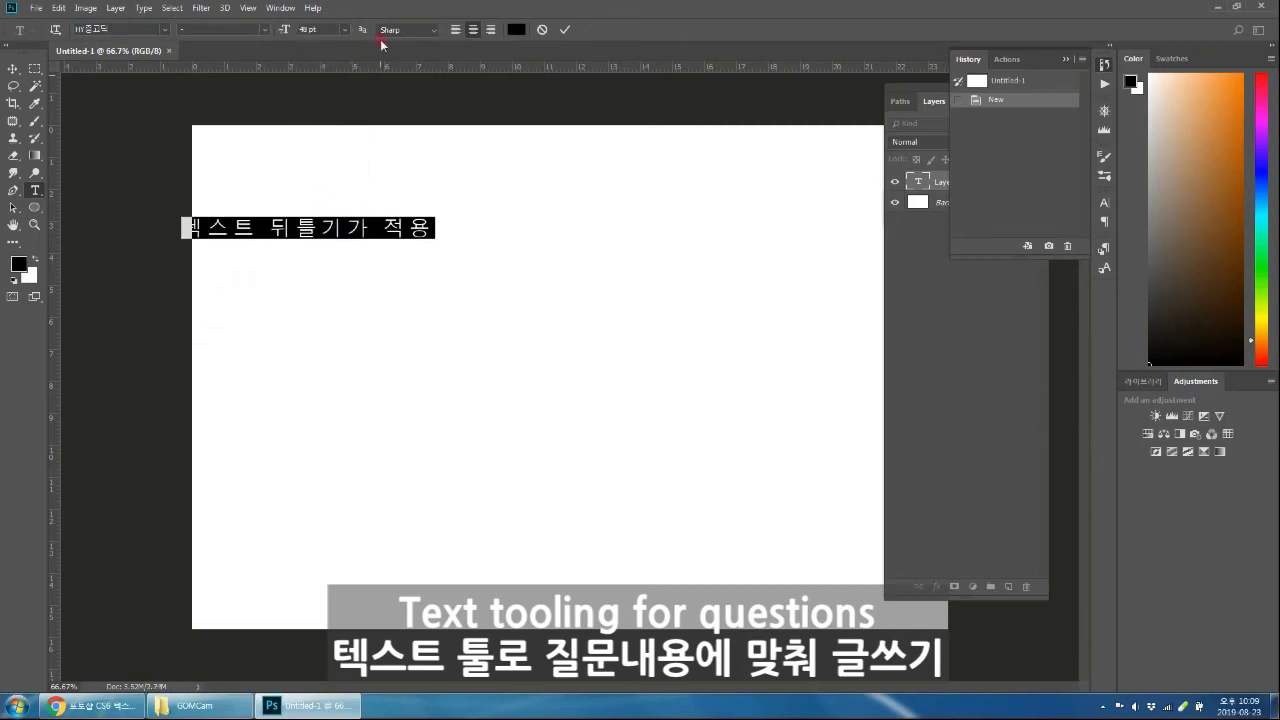
click(351, 30)
click(320, 208)
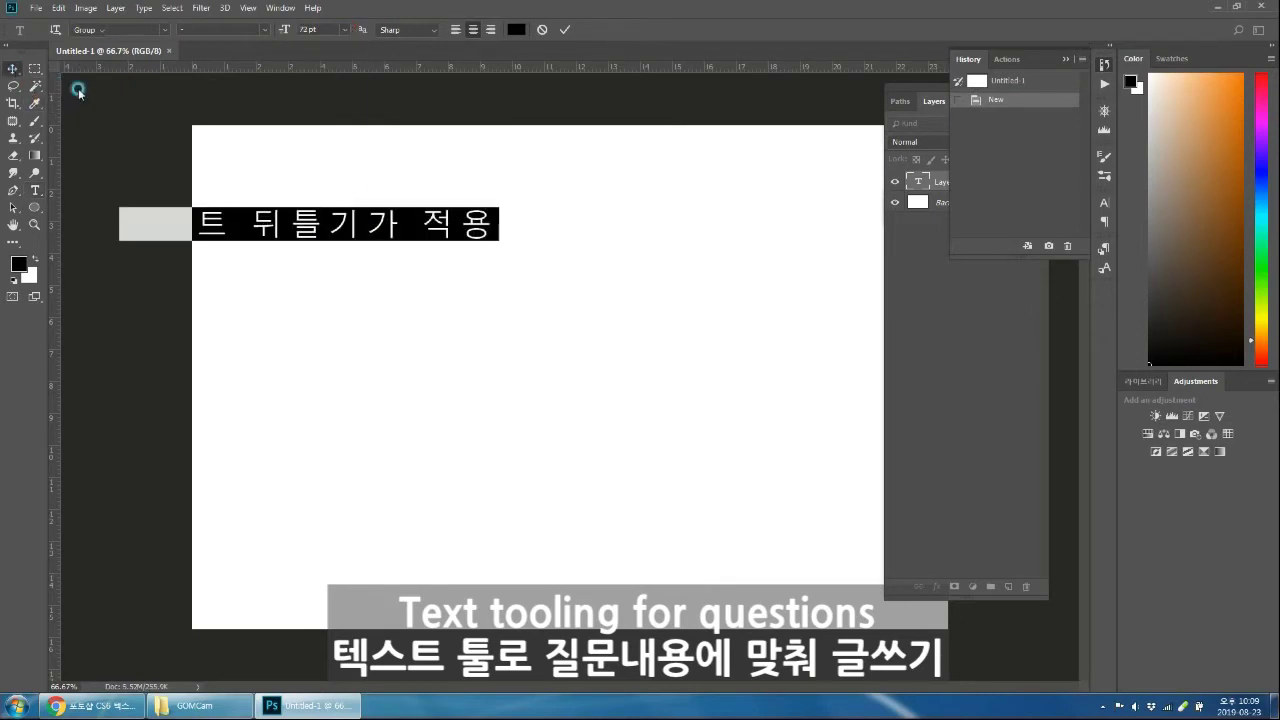
click(13, 68)
drag(281, 222, 503, 222)
Change the text to read "텍스트 뒤틀기 적용-01" and shift it slightly right and down
click(36, 190)
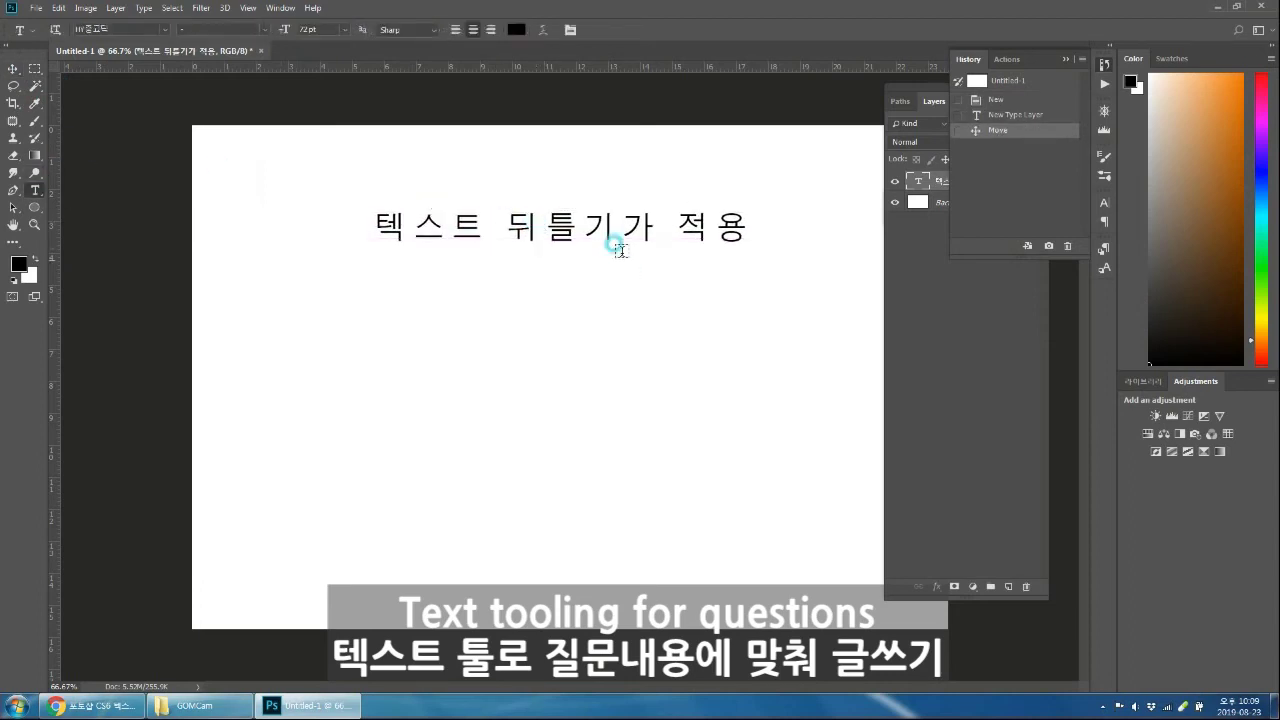
drag(622, 228, 672, 228)
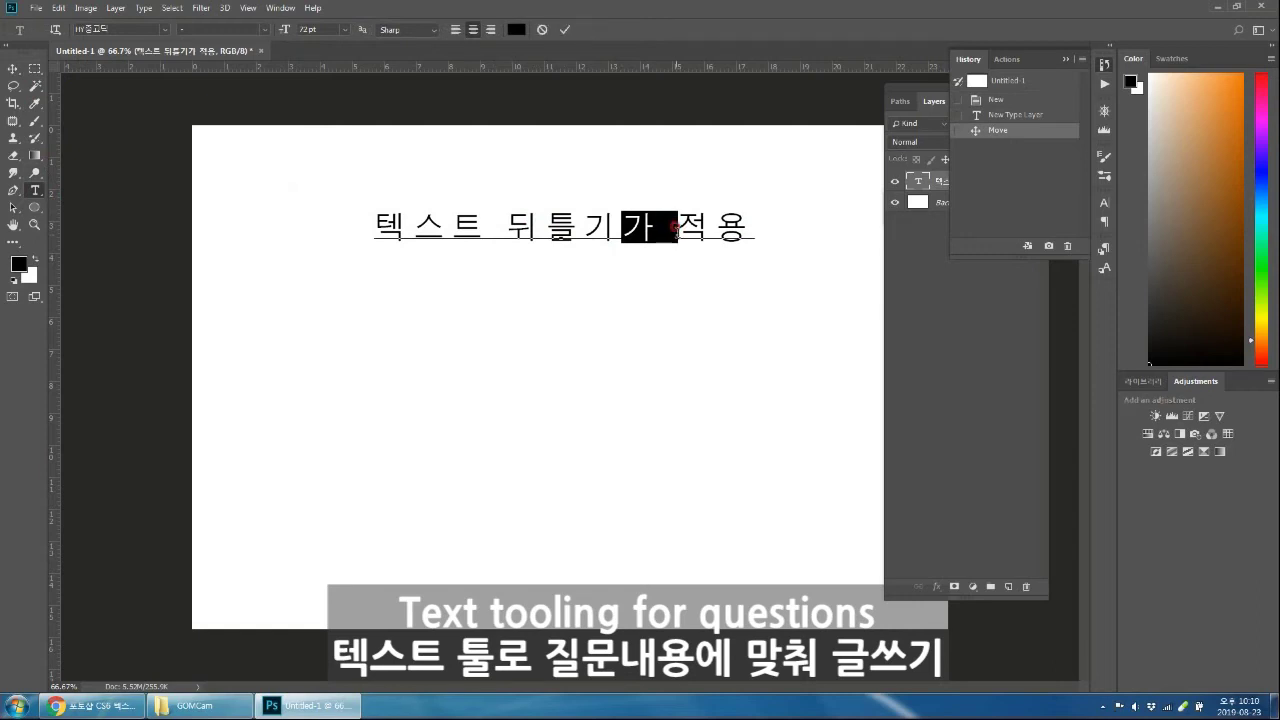
text(적용)
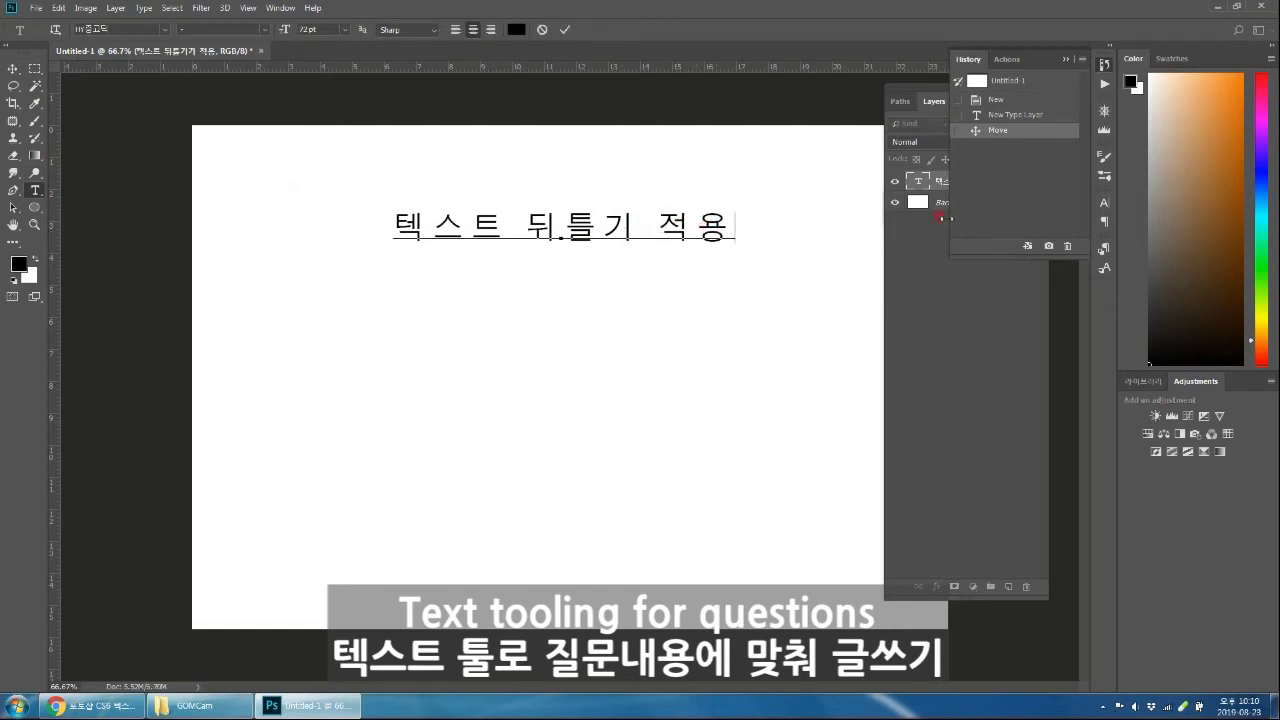
text(-01)
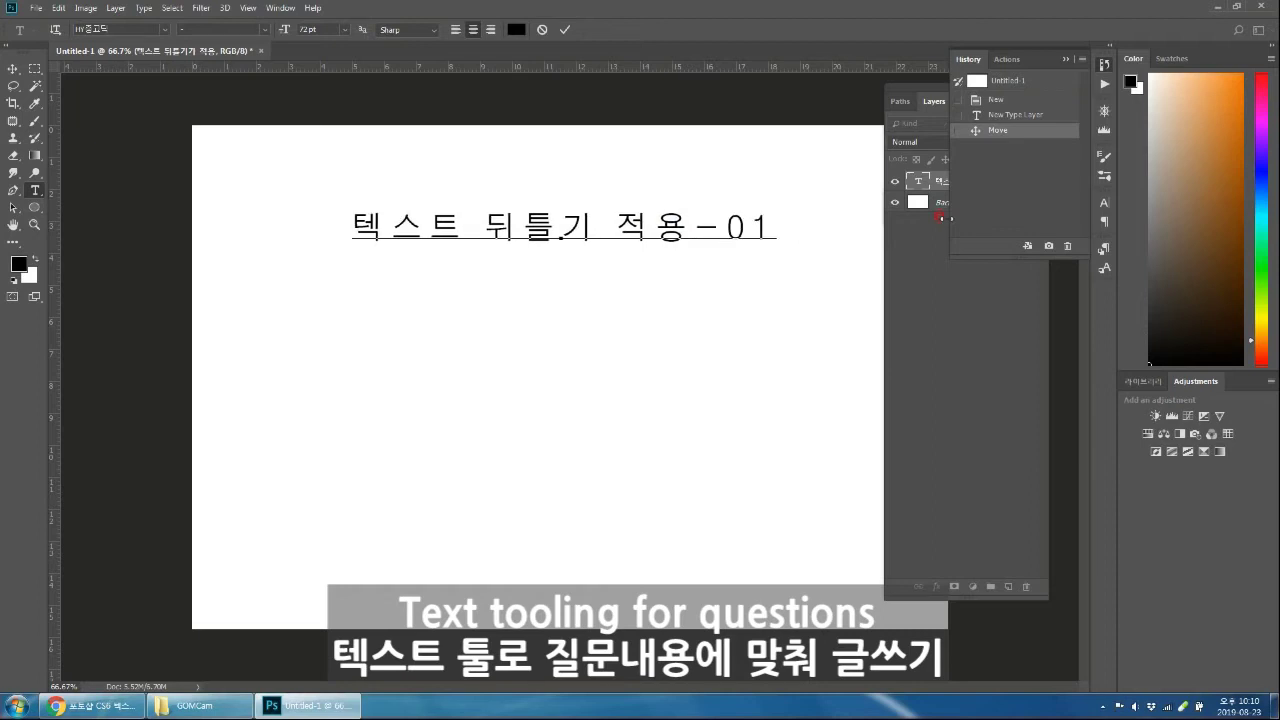
click(35, 69)
click(14, 69)
drag(527, 241, 554, 250)
Copy the whole line "텍스트 뒤틀기 적용-01" and paste it as a separate text layer below the original
click(35, 190)
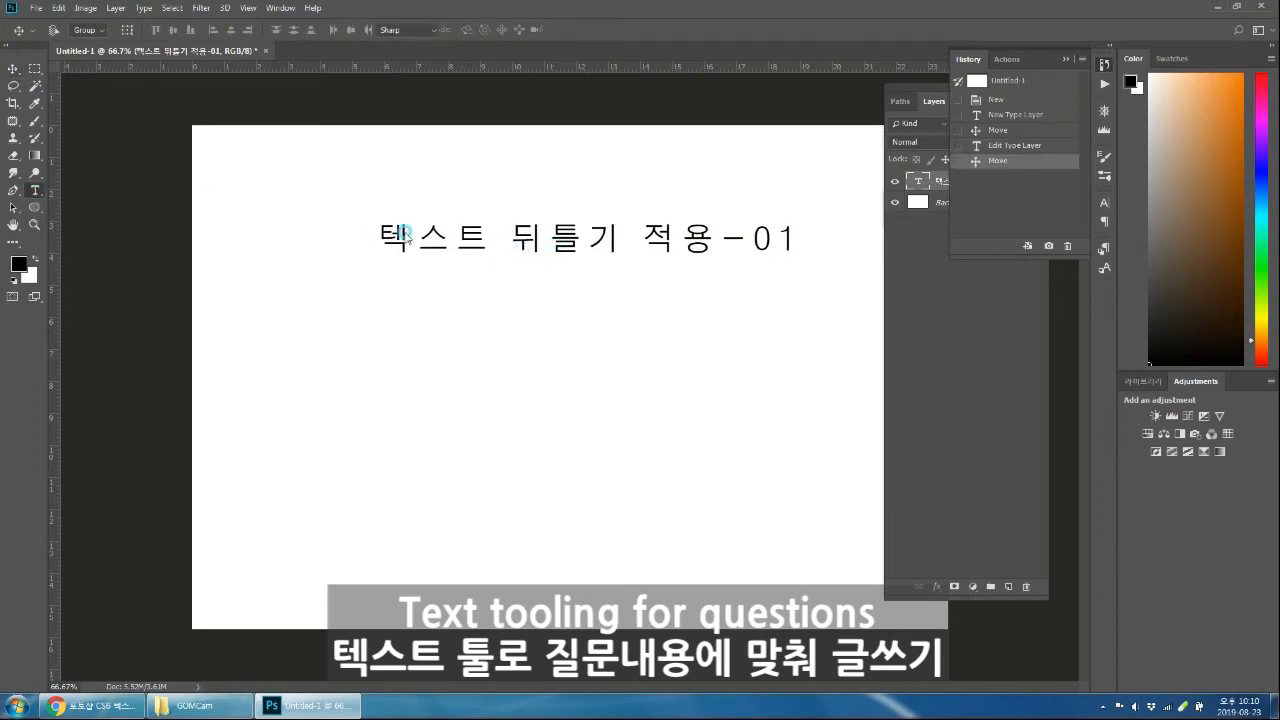
click(594, 236)
drag(380, 238, 804, 240)
key(ctrl+c)
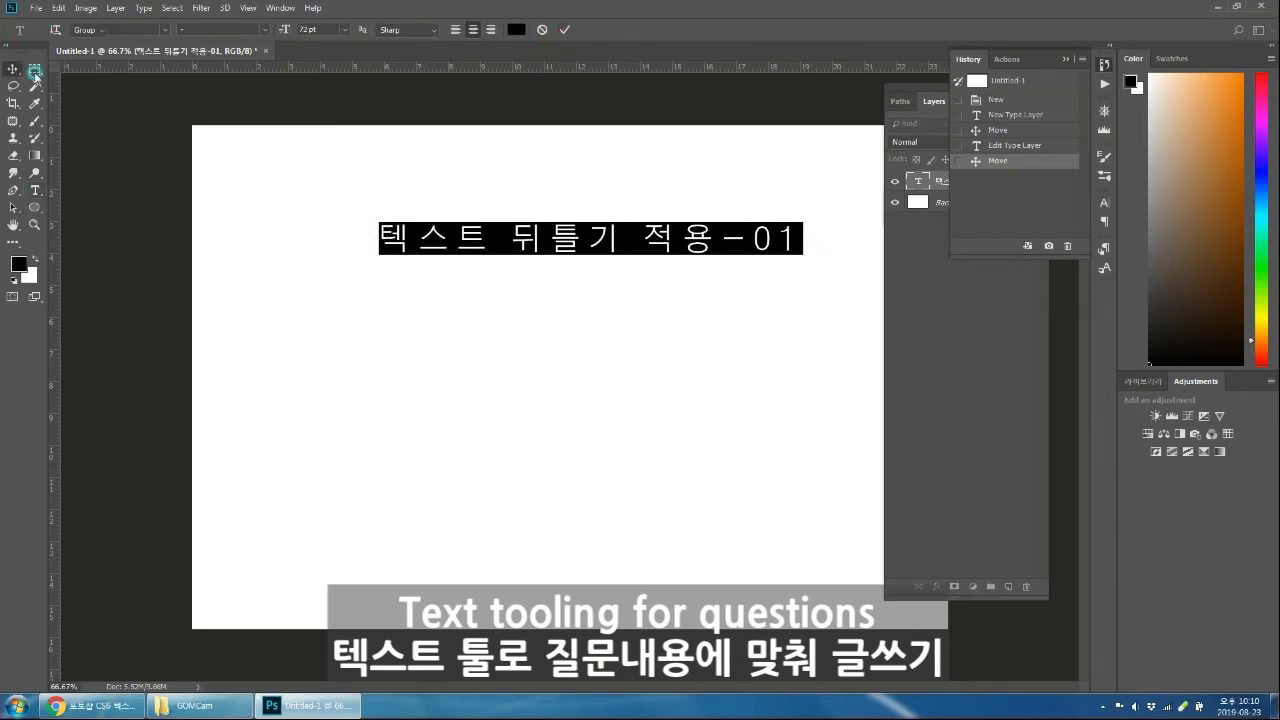
click(226, 120)
click(380, 415)
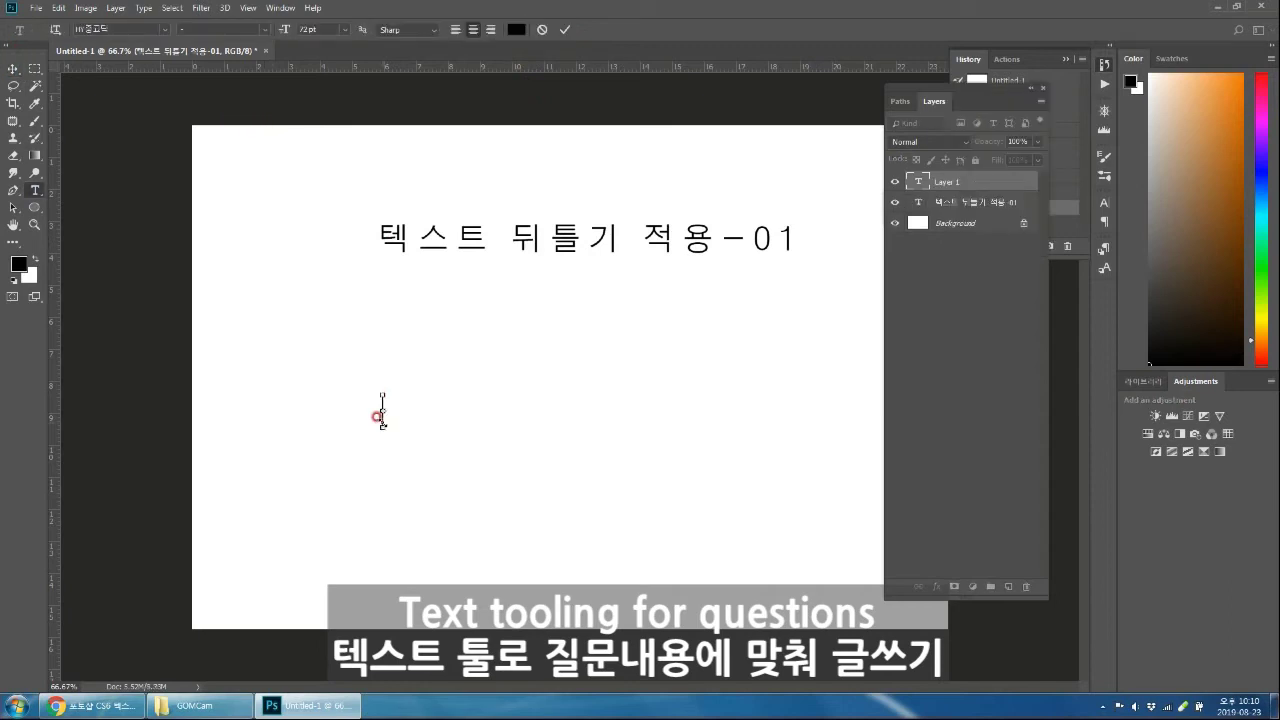
key(ctrl+v)
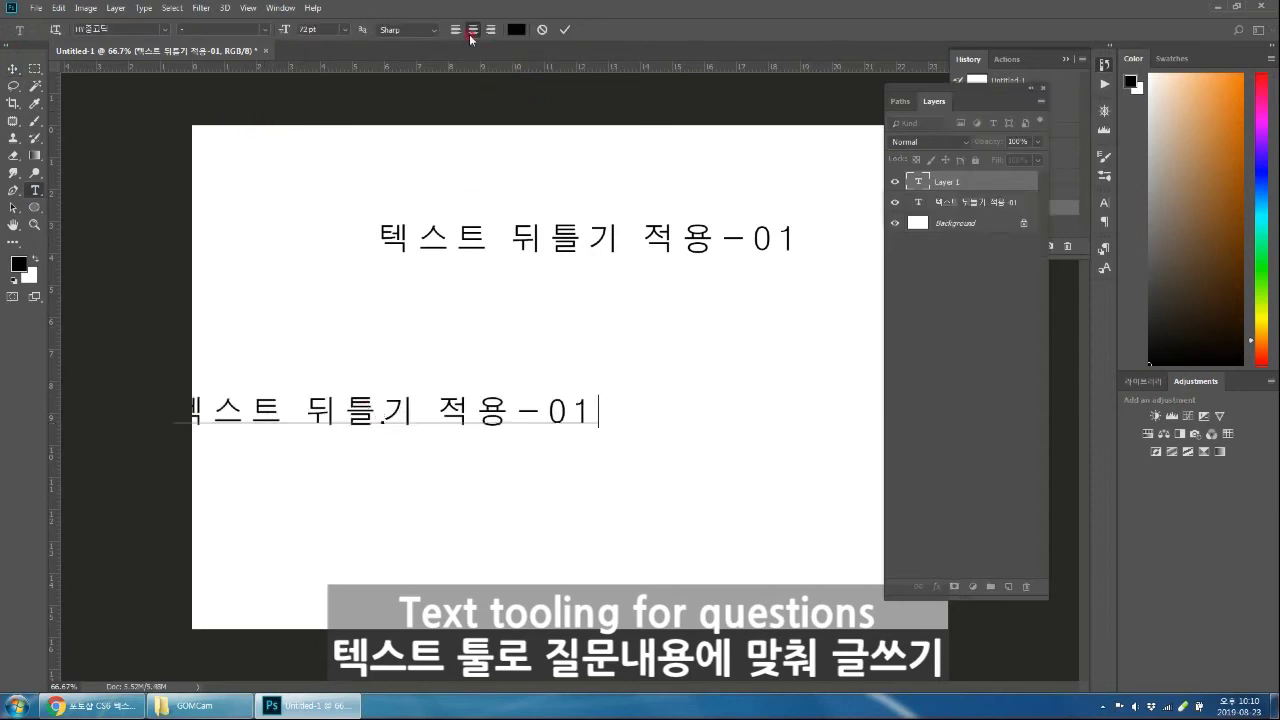
Left-align the pasted text and move it up so it lines up beneath the first line
click(455, 30)
click(13, 68)
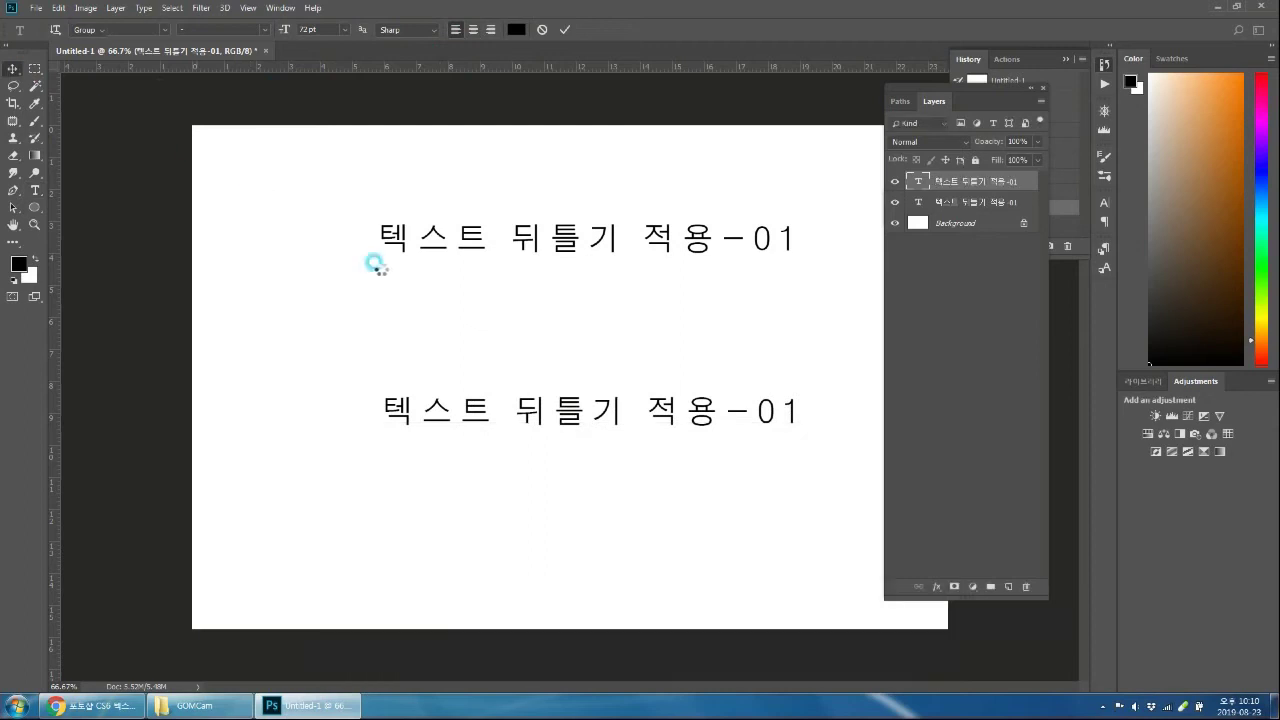
drag(517, 423, 508, 390)
Apply a horizontal Fish text warp with +50% bend to the lower text layer
click(35, 190)
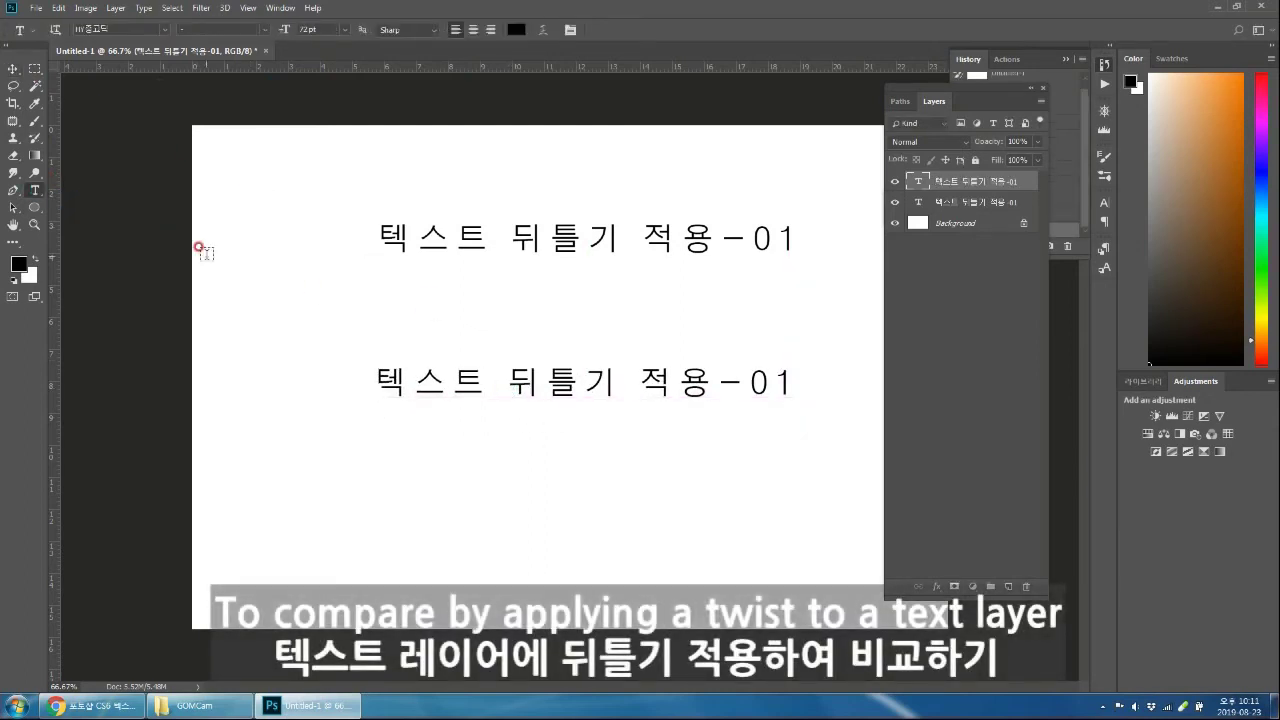
click(547, 31)
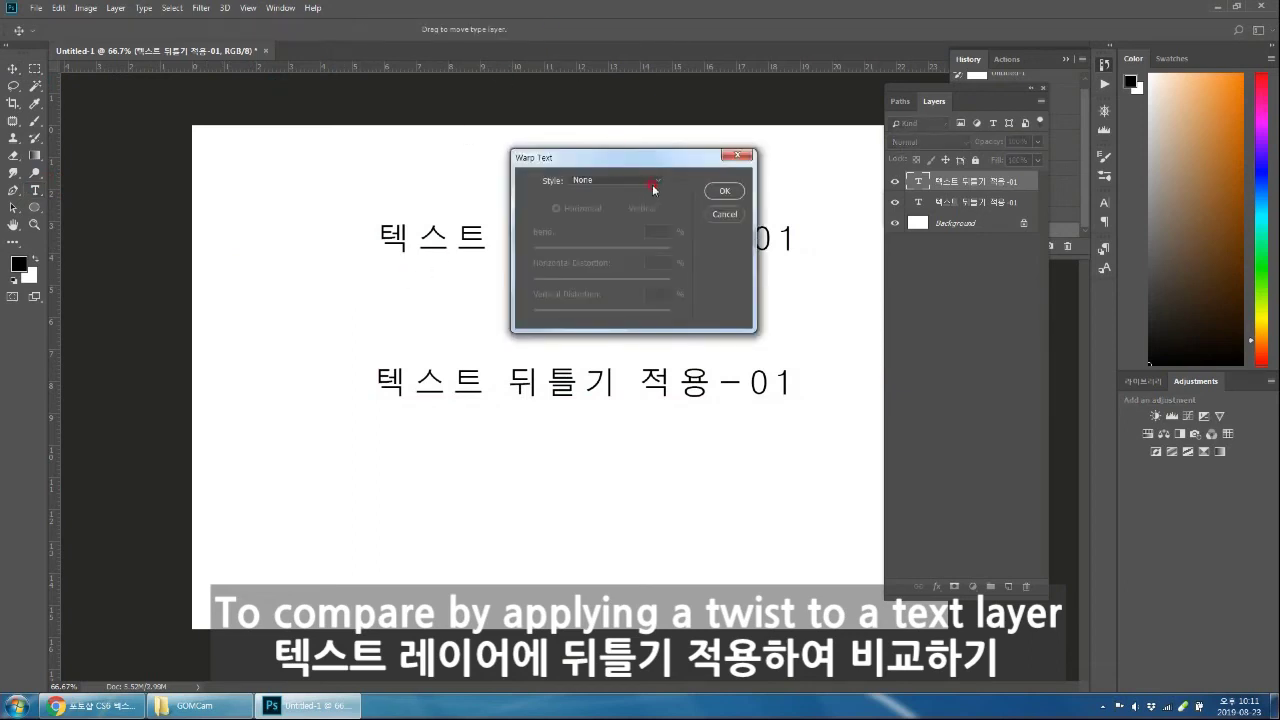
click(655, 181)
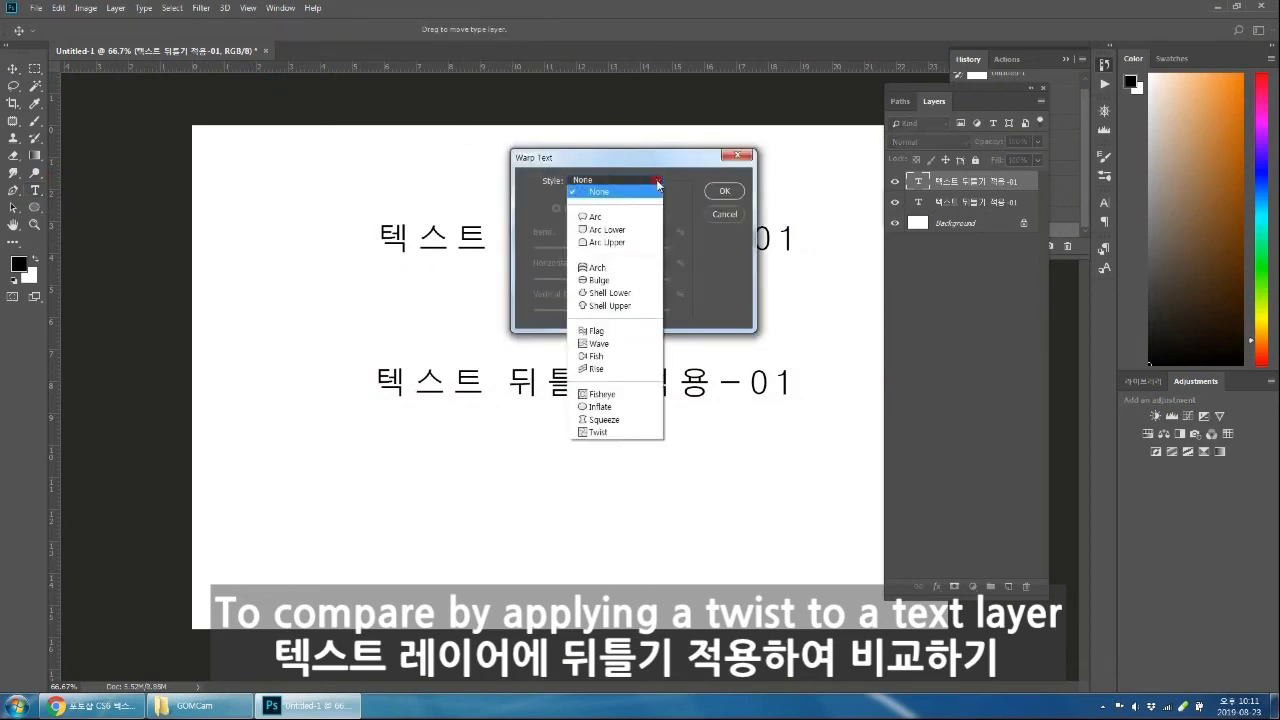
drag(657, 184, 624, 360)
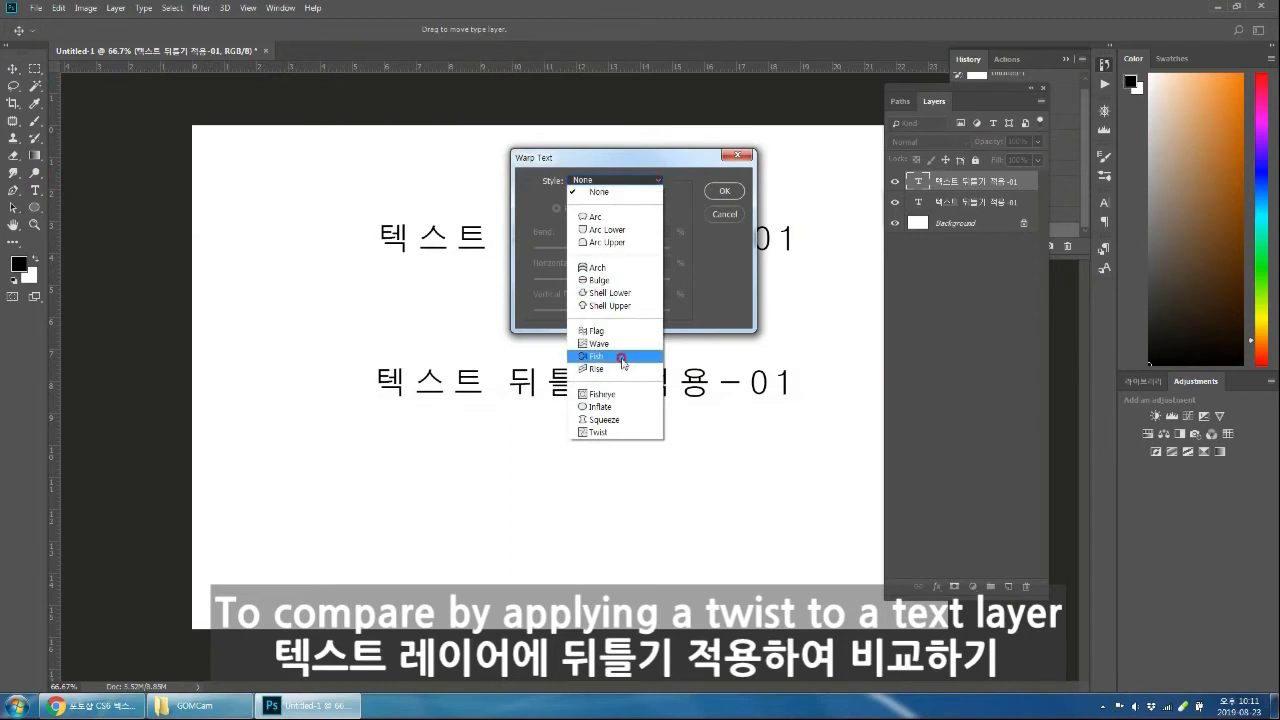
click(621, 357)
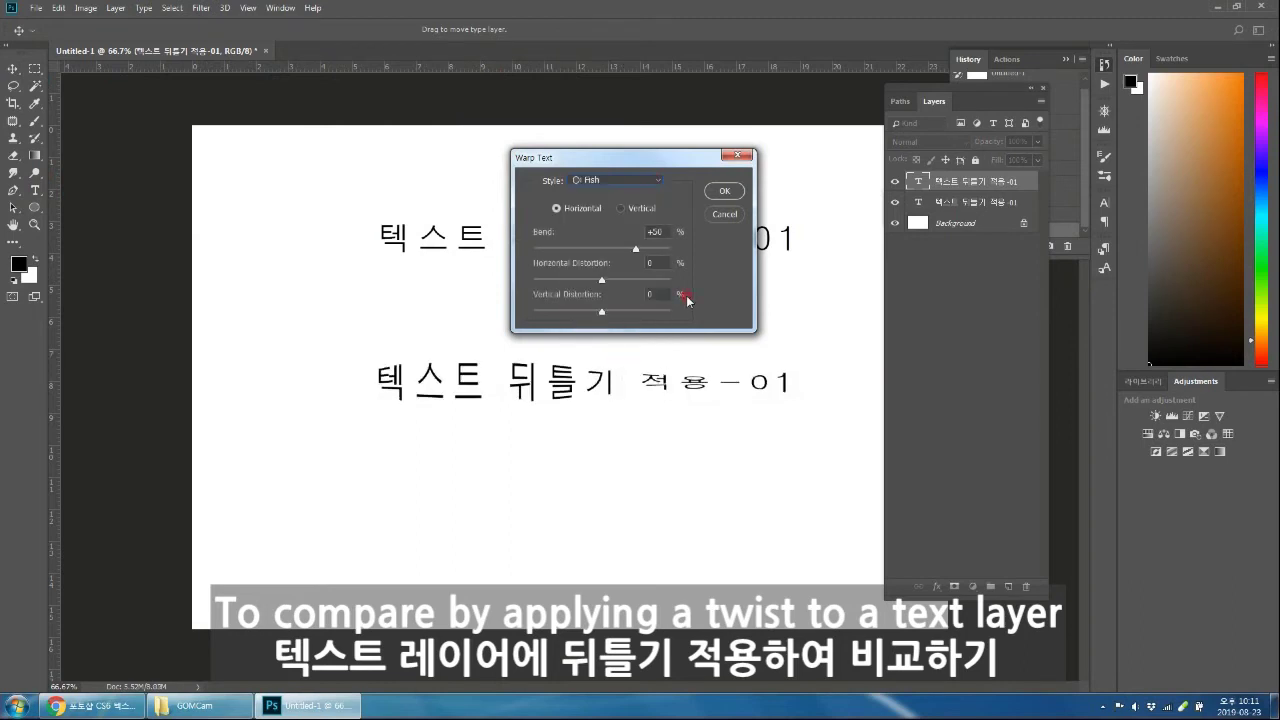
click(718, 191)
Copy the line in the upper text layer and paste it as a second line within that same layer
click(384, 233)
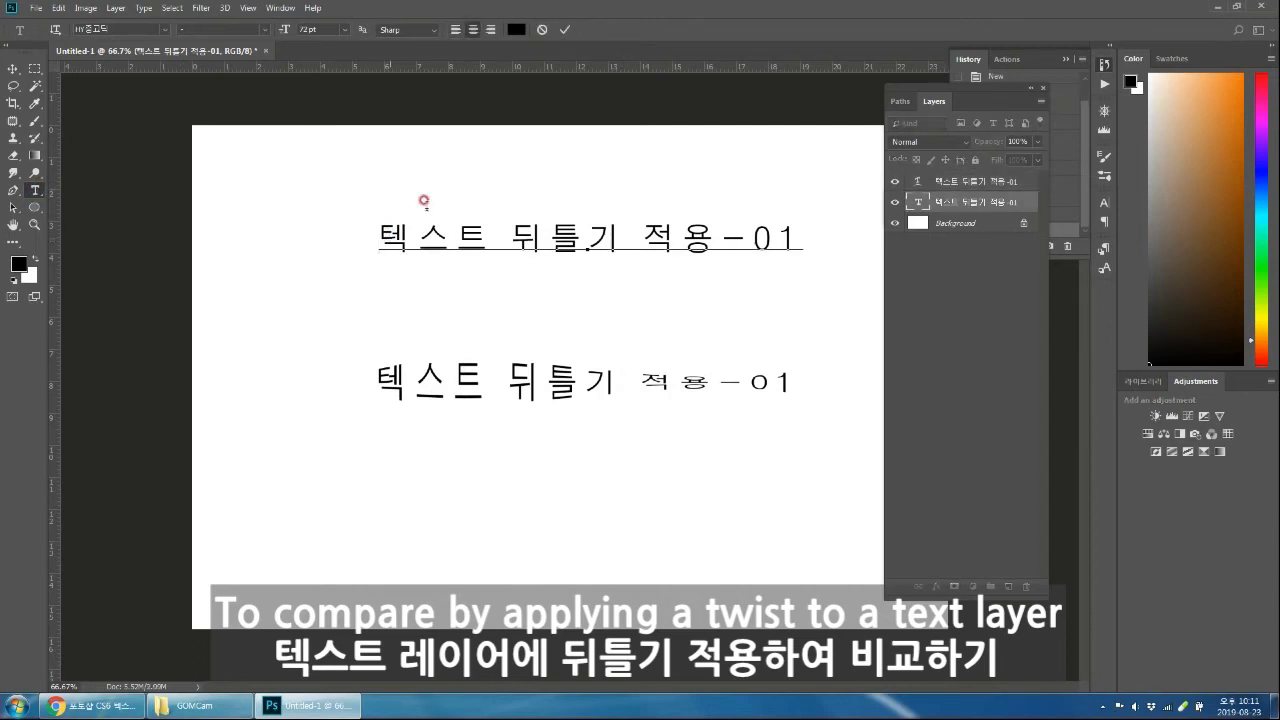
click(20, 72)
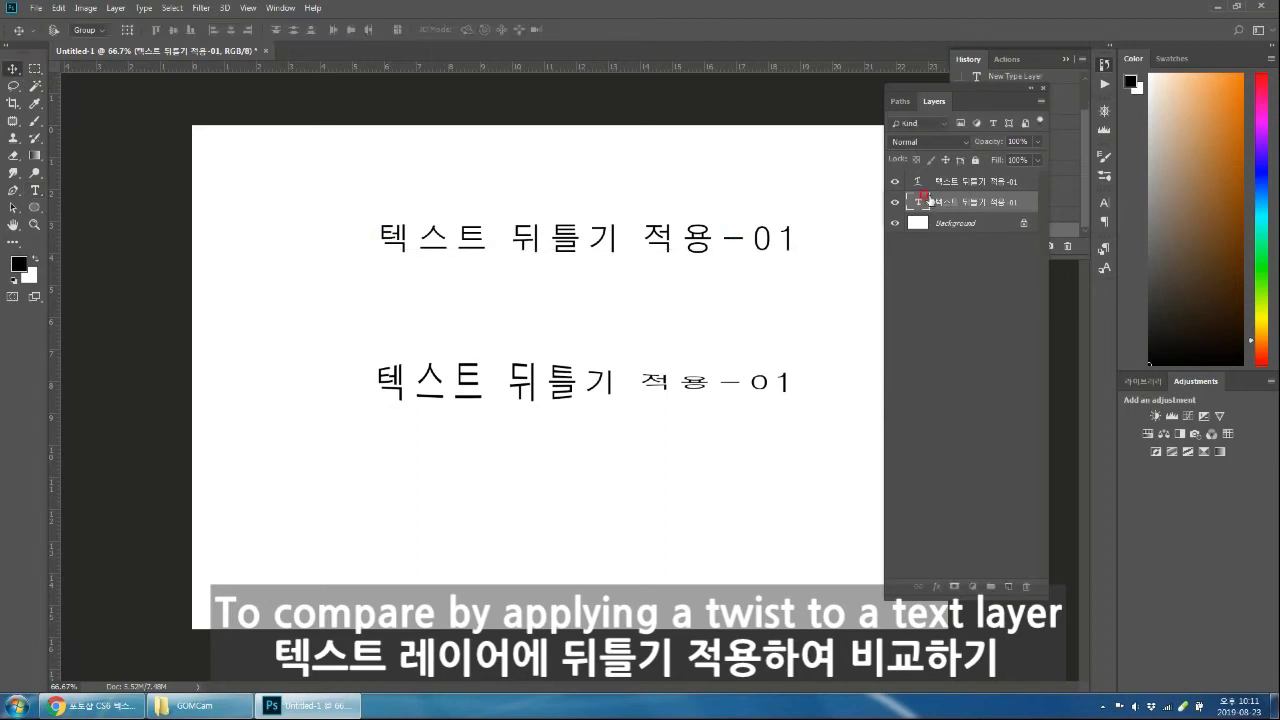
click(386, 233)
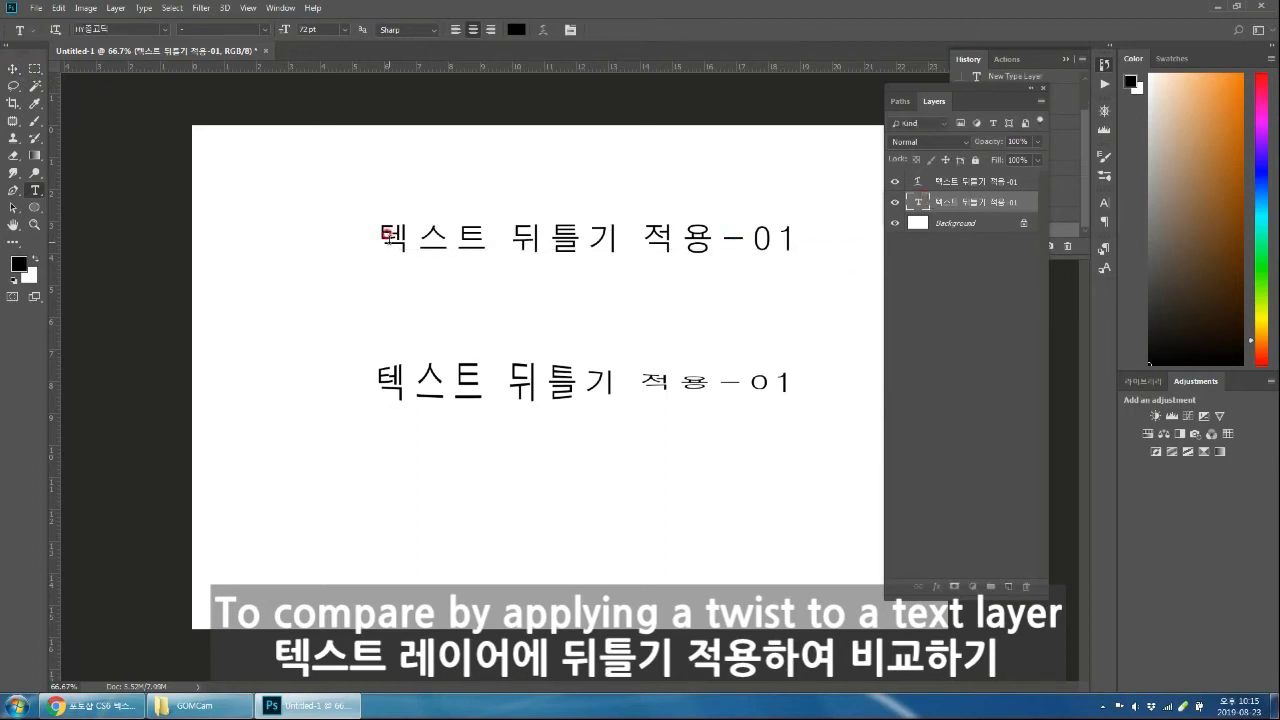
click(634, 240)
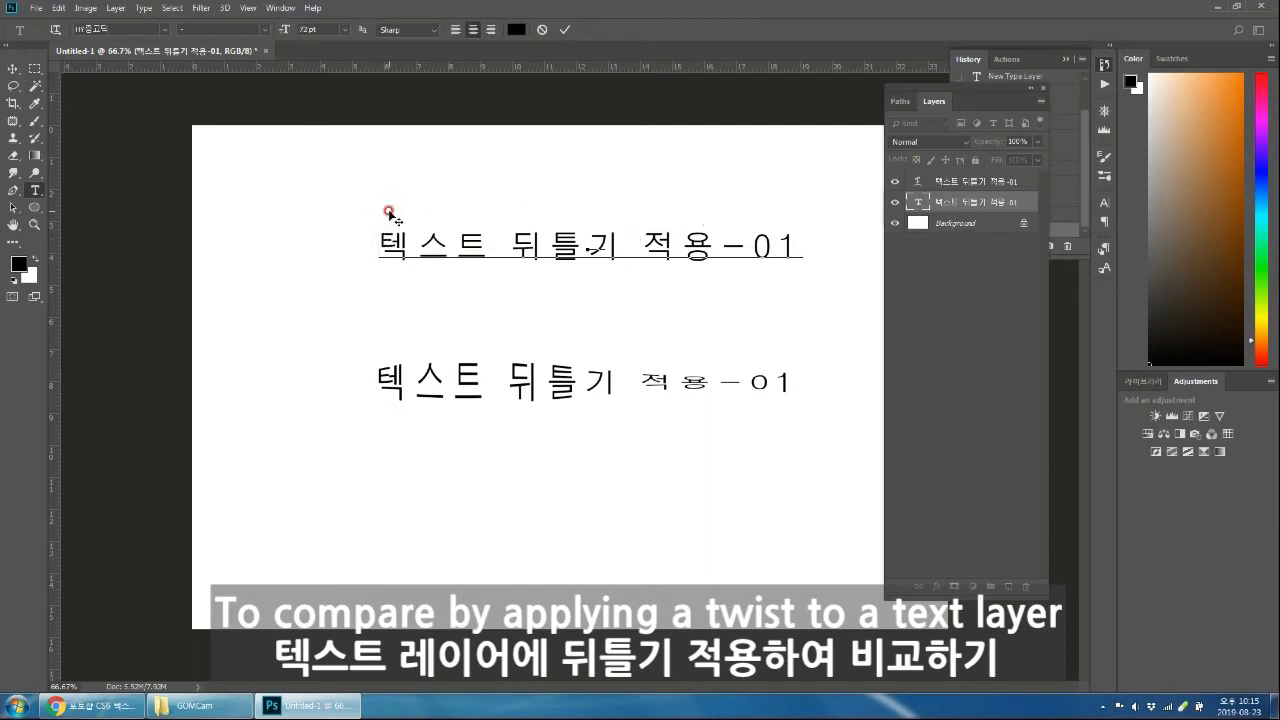
drag(380, 245, 812, 247)
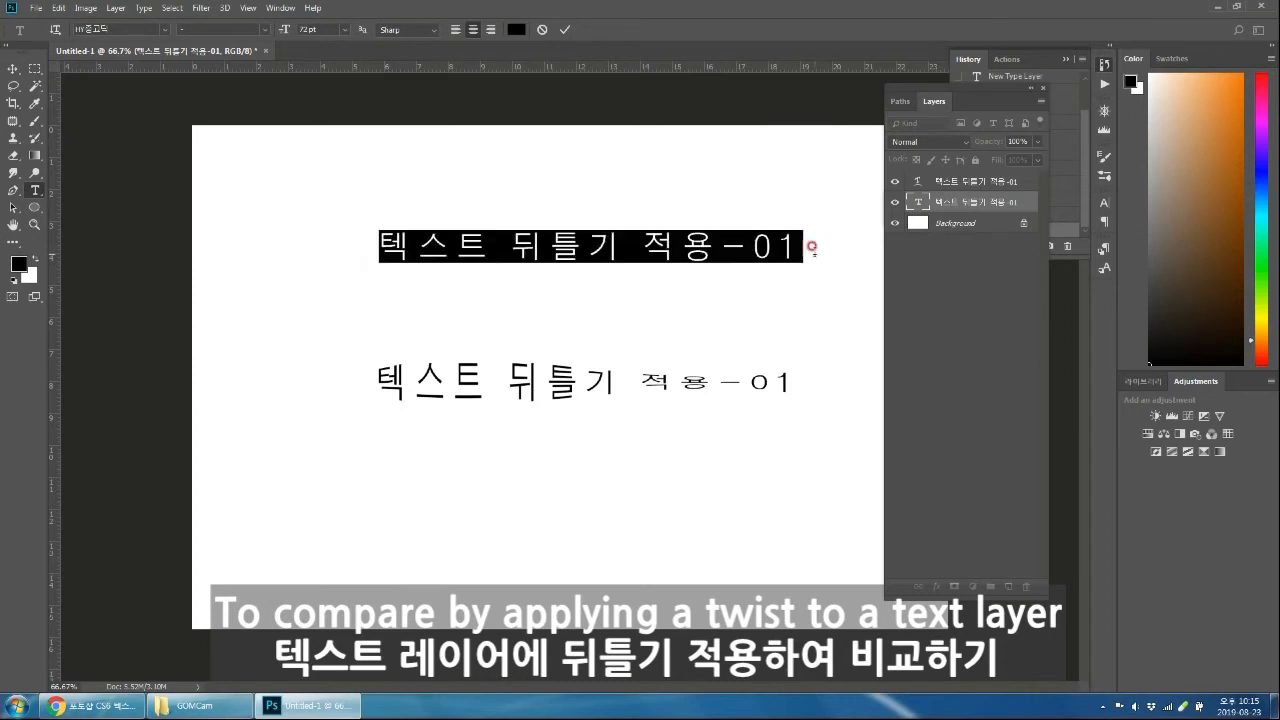
click(505, 246)
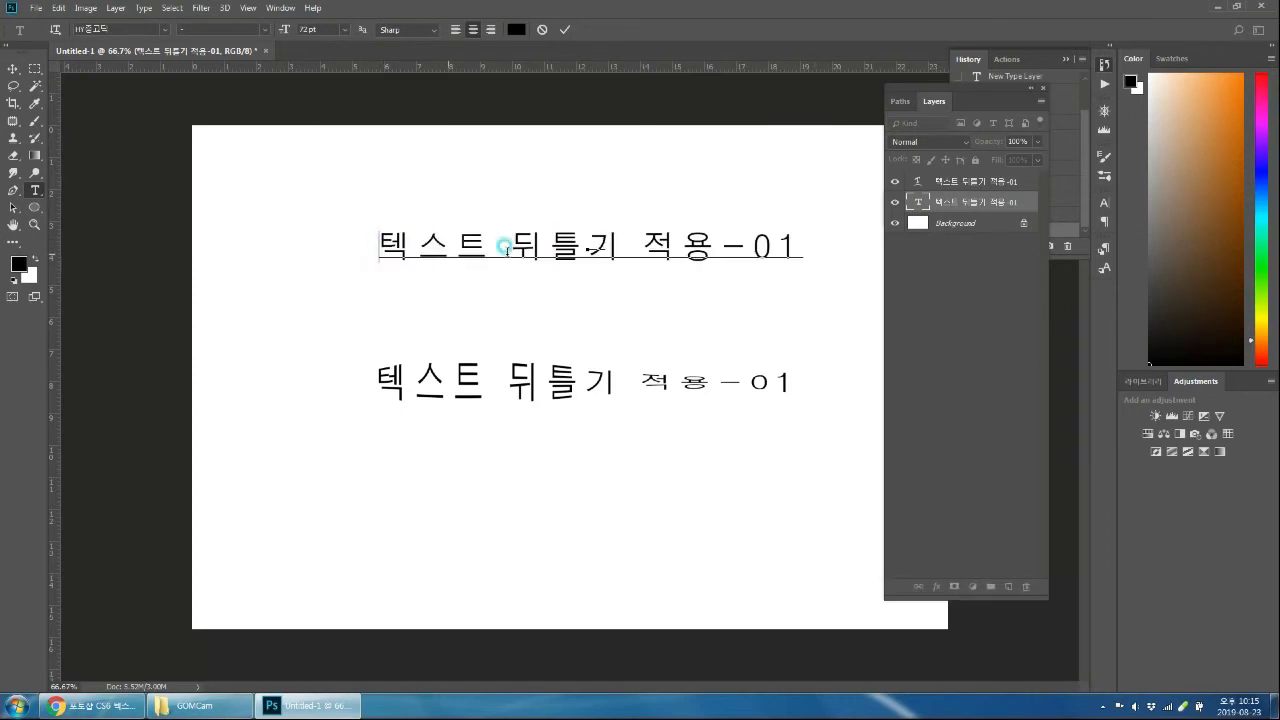
key(ctrl)
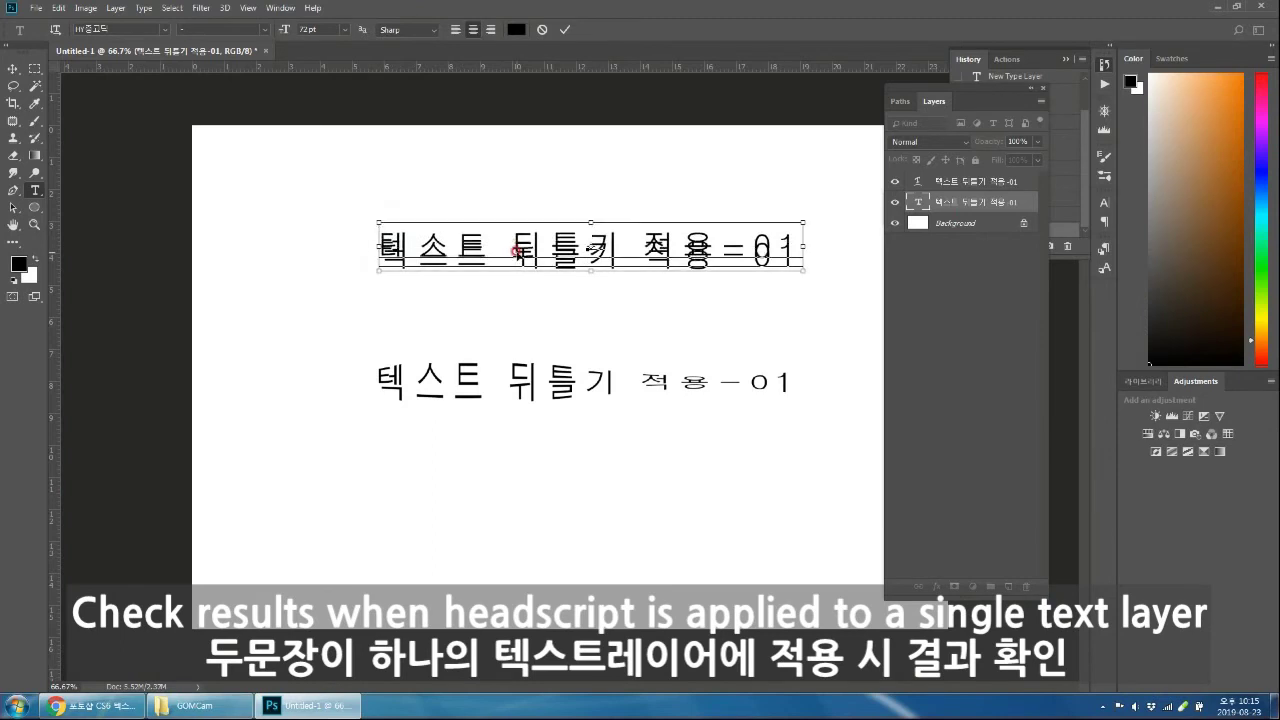
Set the leading of all text in the upper layer to Auto and remove the empty line above the two sentences
key(ctrl+a)
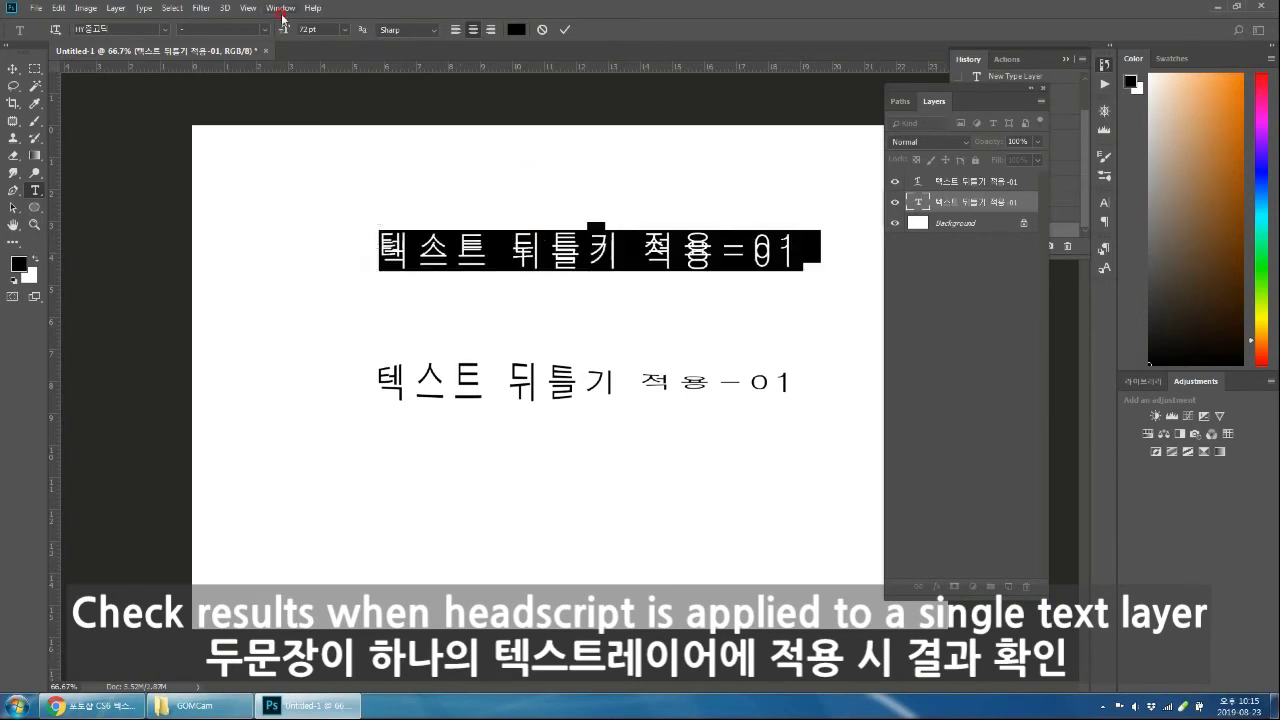
click(281, 9)
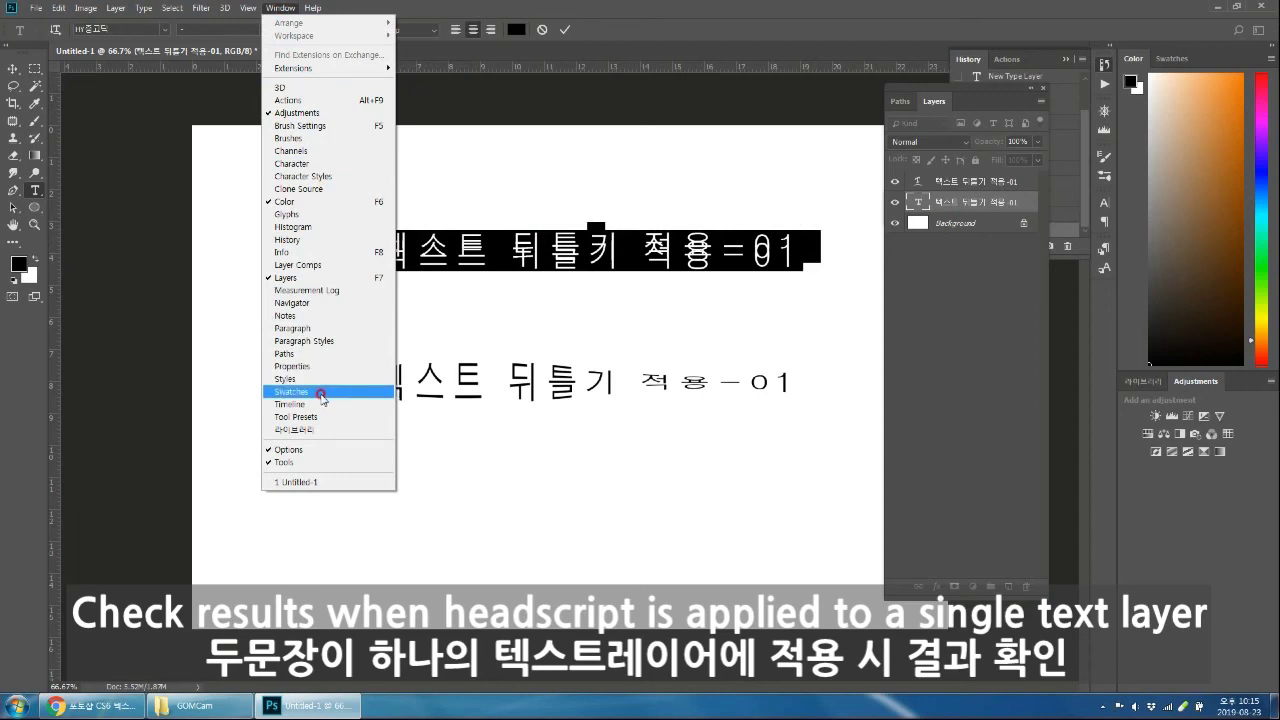
click(317, 164)
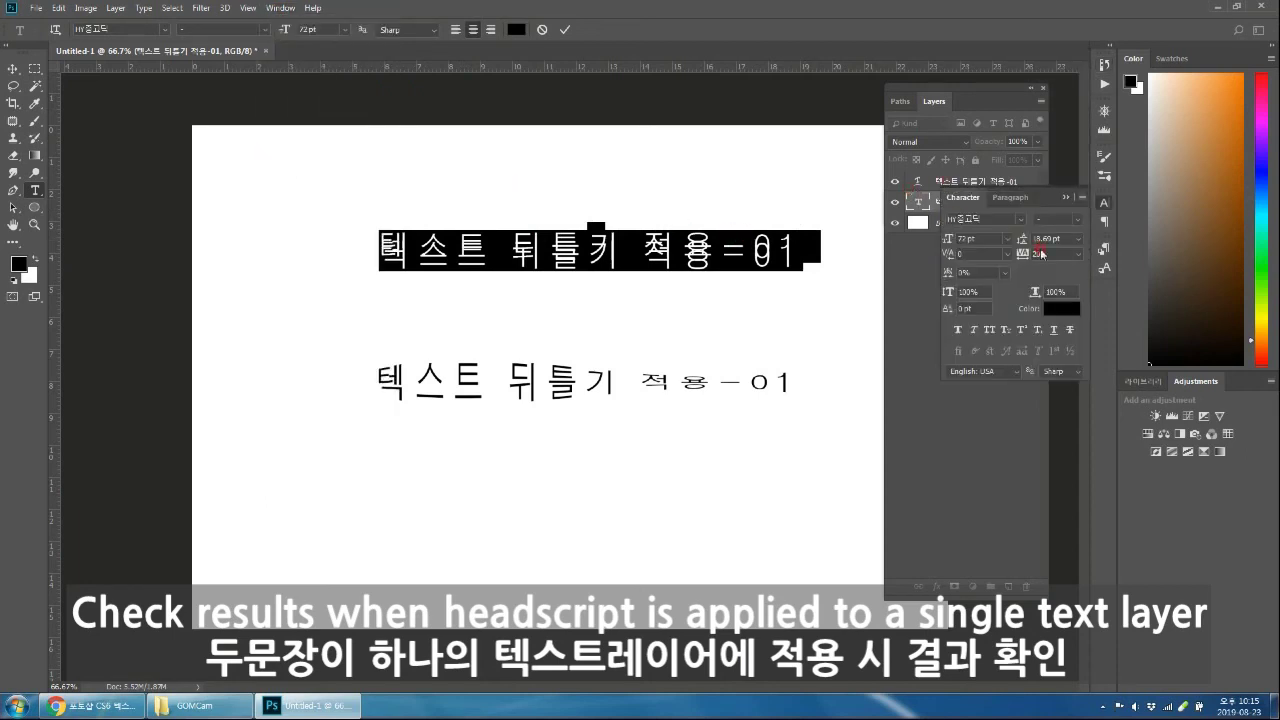
click(1078, 240)
click(1058, 254)
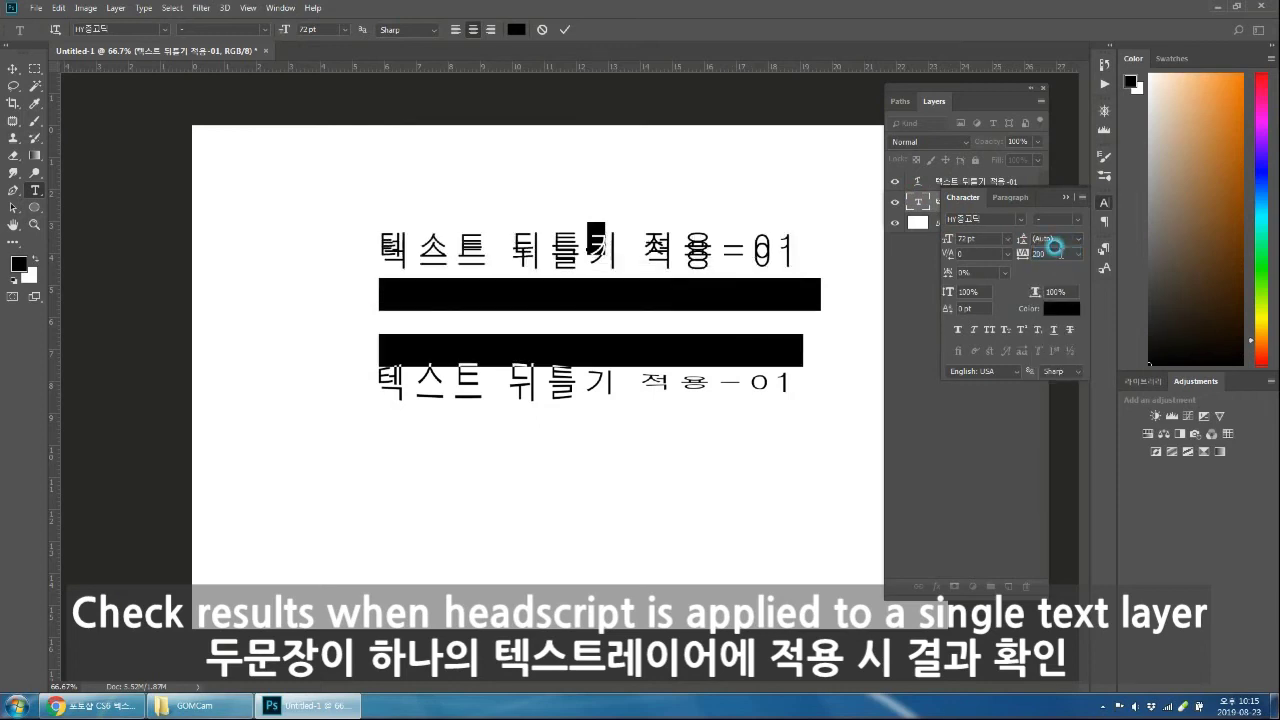
click(546, 233)
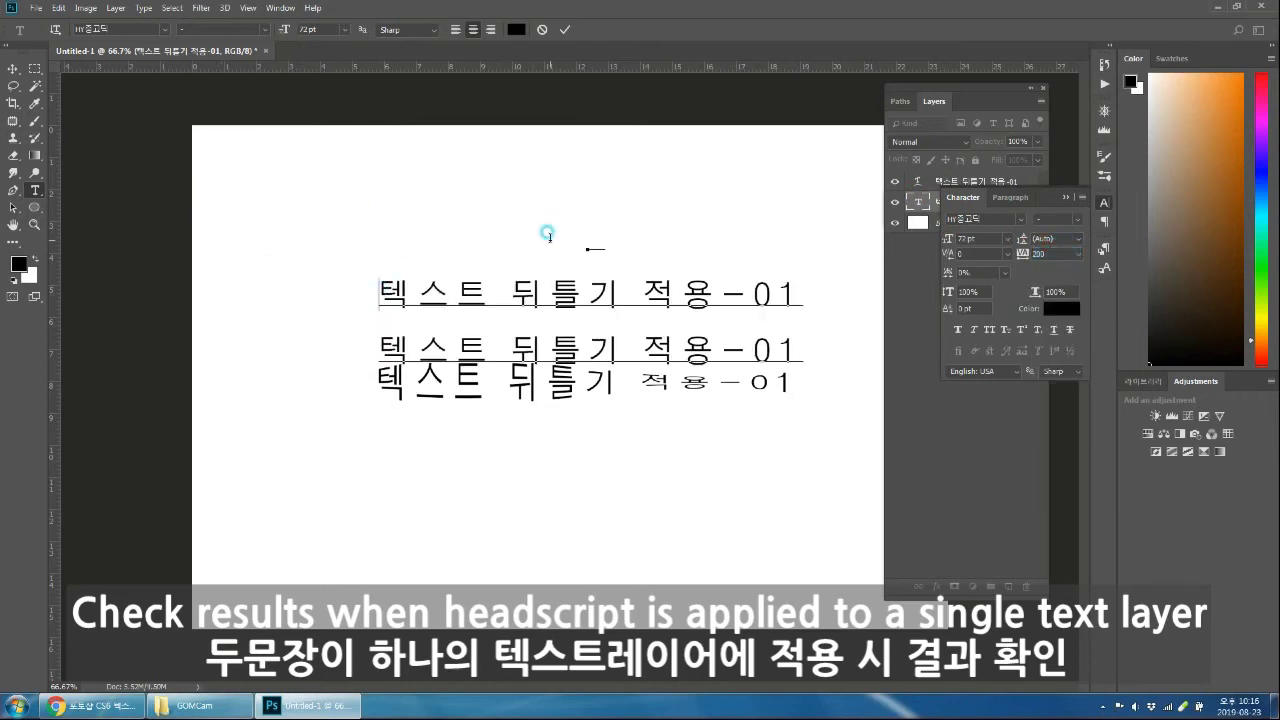
key(Delete)
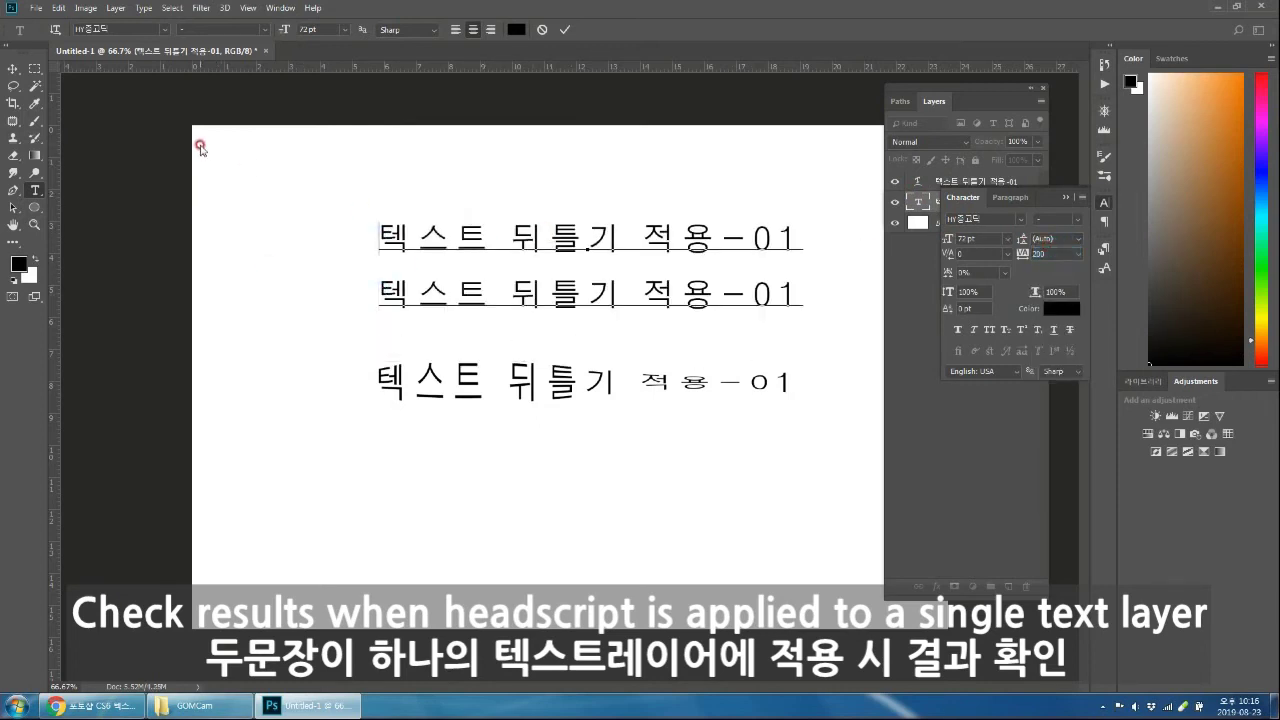
Finish the text edit and switch to Chrome to examine the question's example images, and return to Photoshop
click(72, 93)
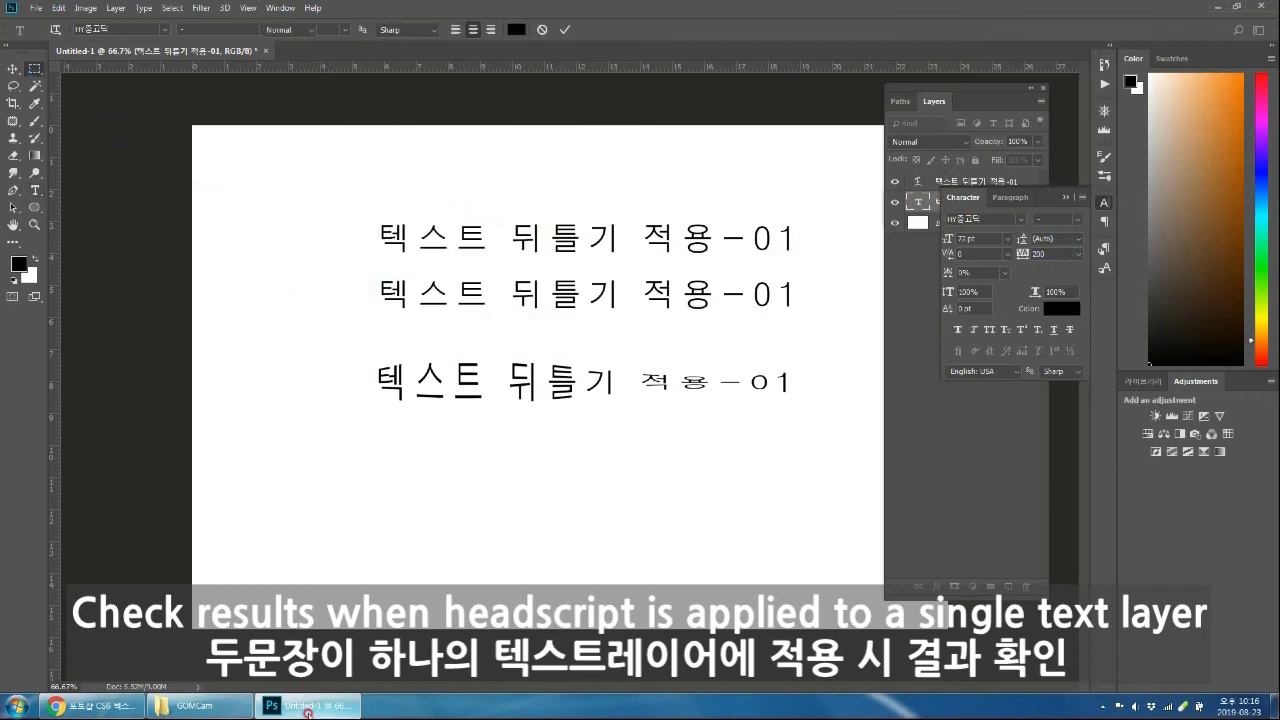
click(103, 709)
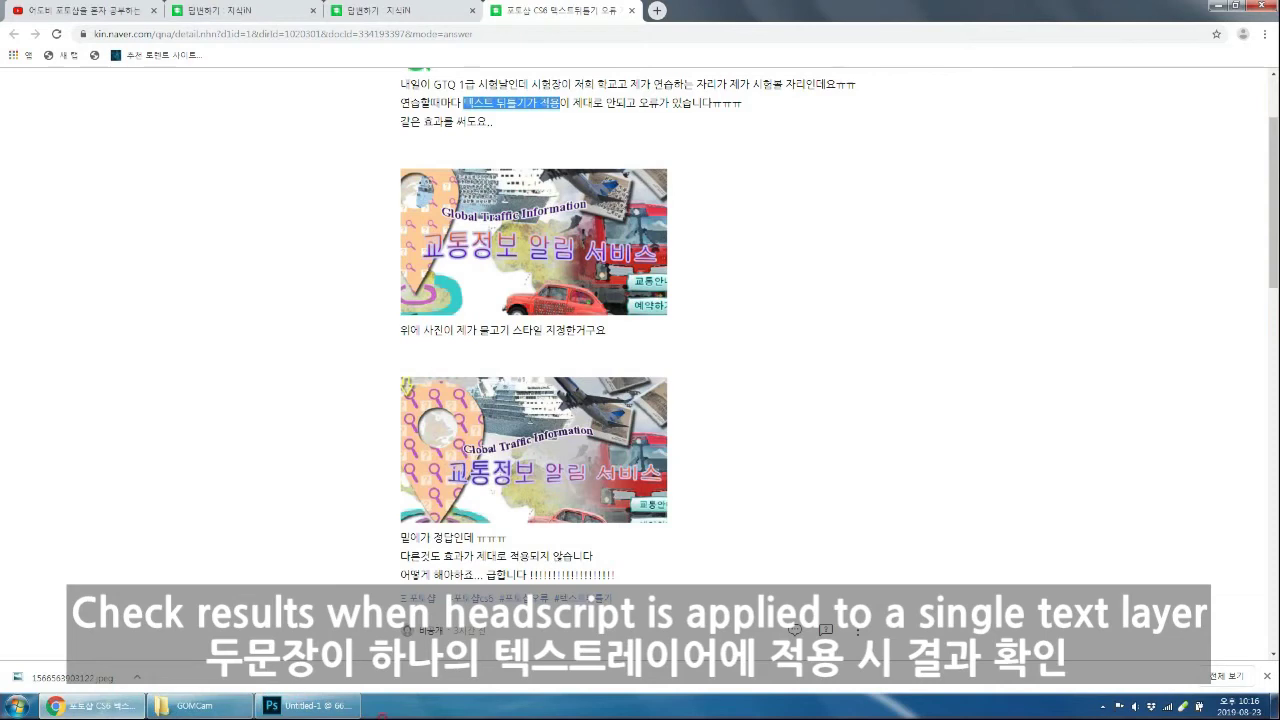
click(305, 706)
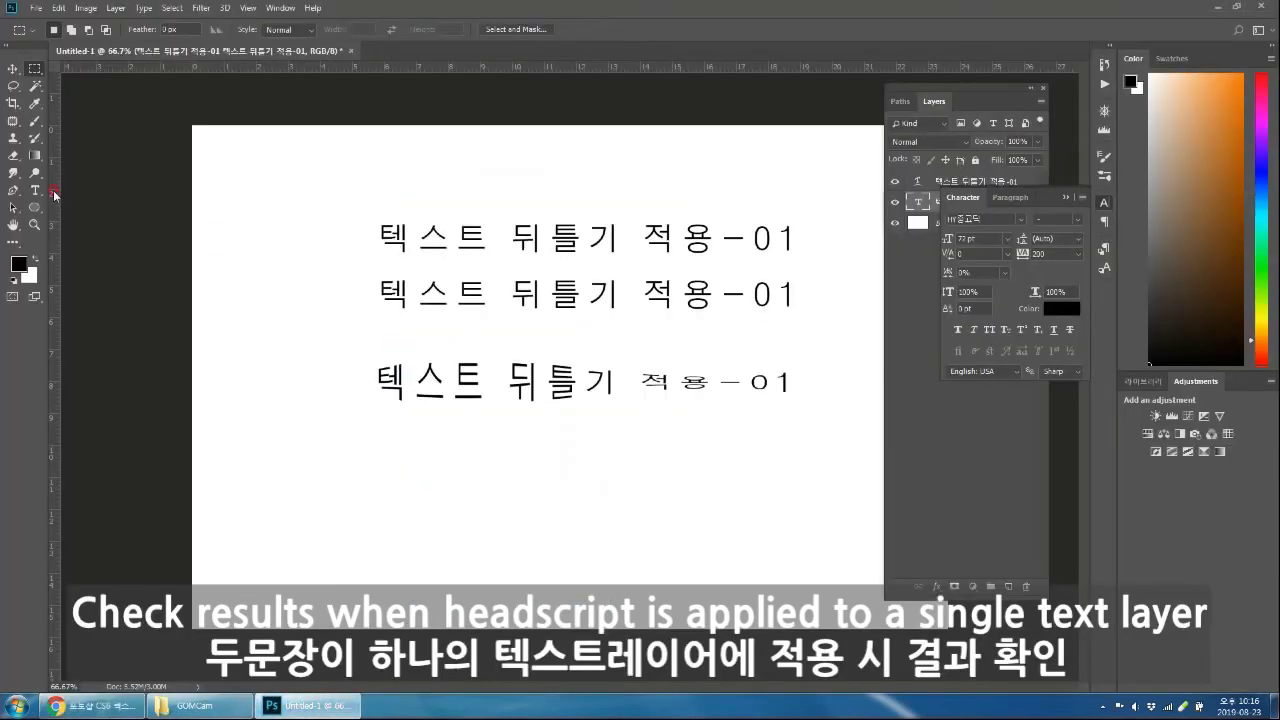
Set the font size of the first line in the upper two-line text layer to 30 pt
click(32, 197)
drag(380, 238, 835, 238)
click(347, 30)
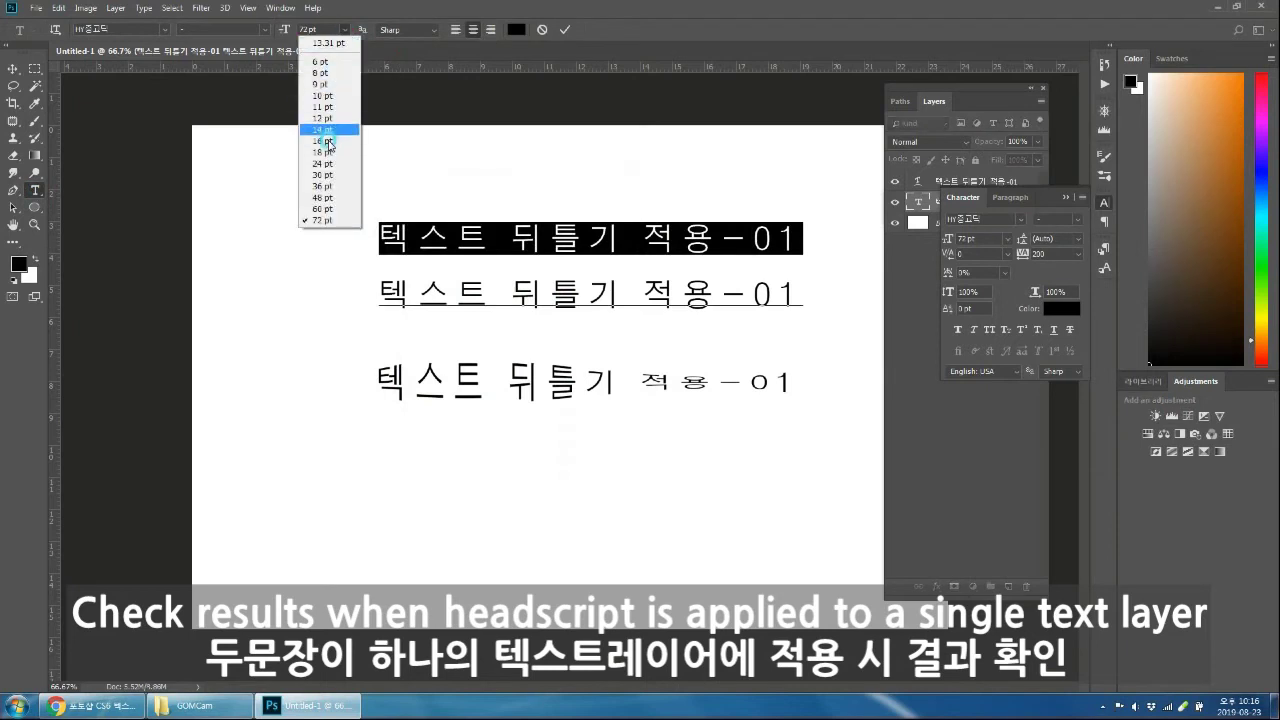
click(331, 176)
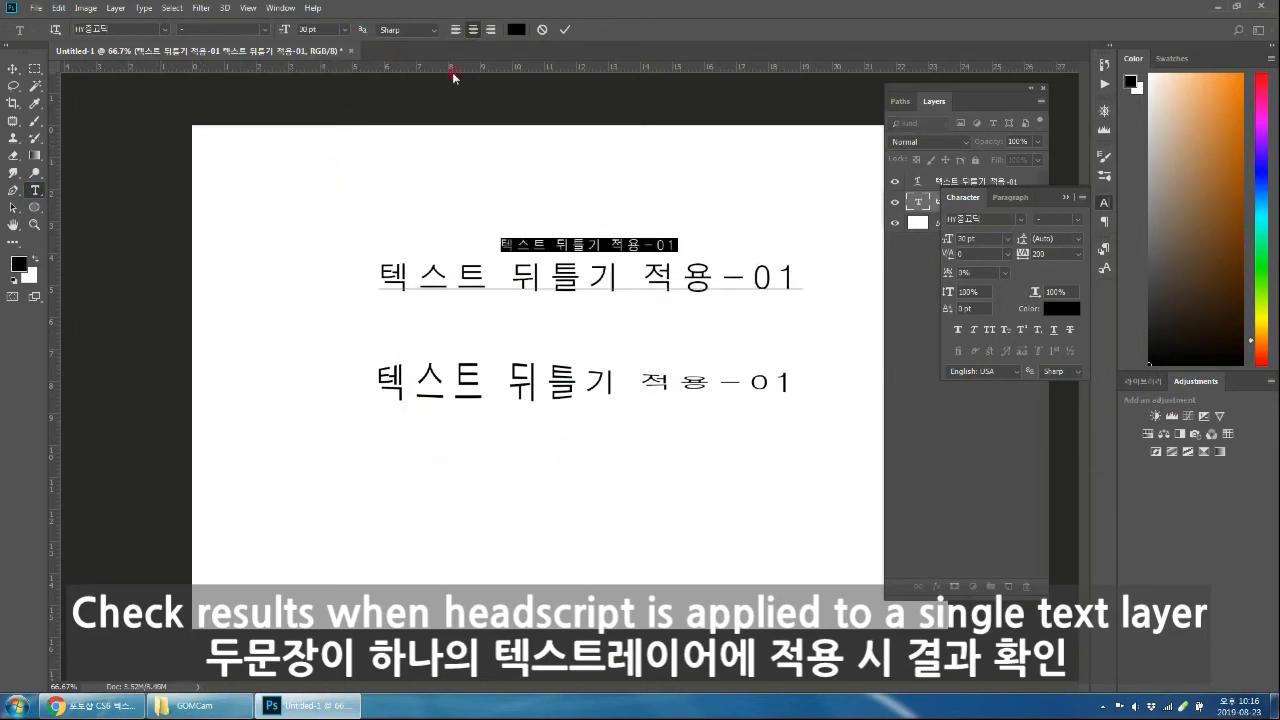
Left-align both lines of the upper text layer and move the layer so it lines up above the warped single line
key(ctrl+a)
click(459, 30)
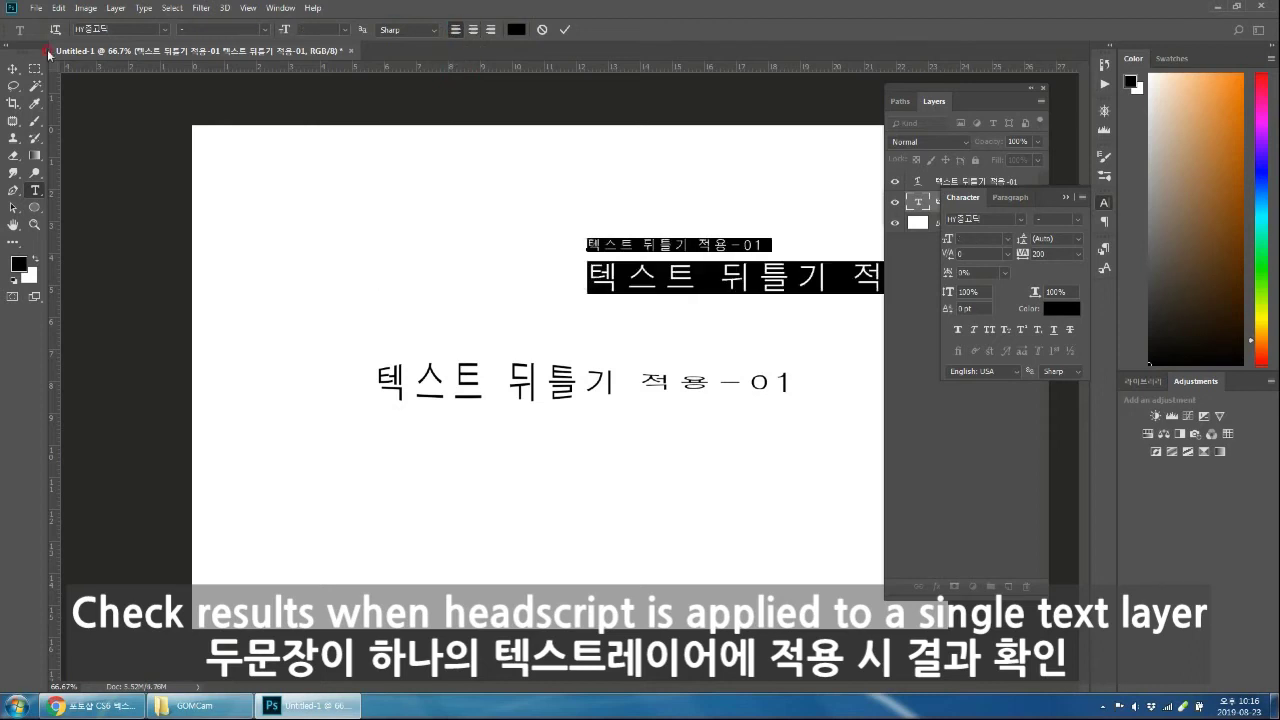
click(19, 66)
drag(657, 251, 531, 262)
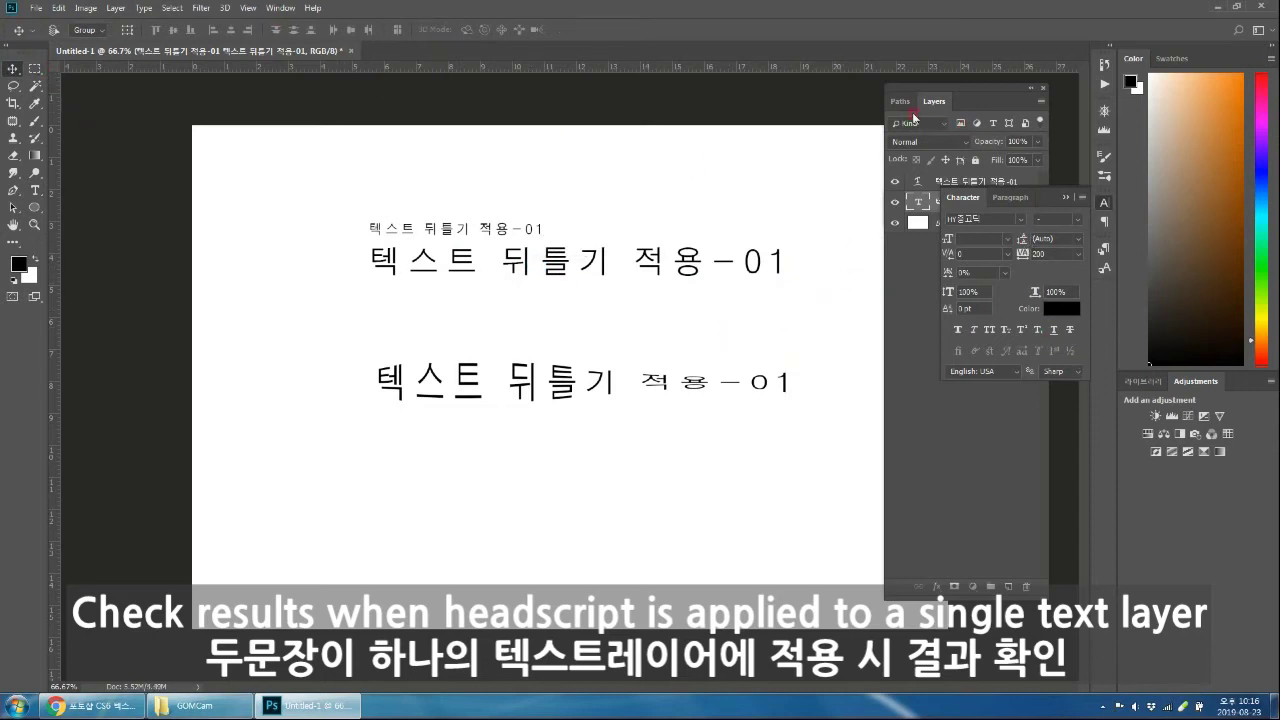
Apply a horizontal Fish text warp with +50% bend to the two-line text layer
click(940, 103)
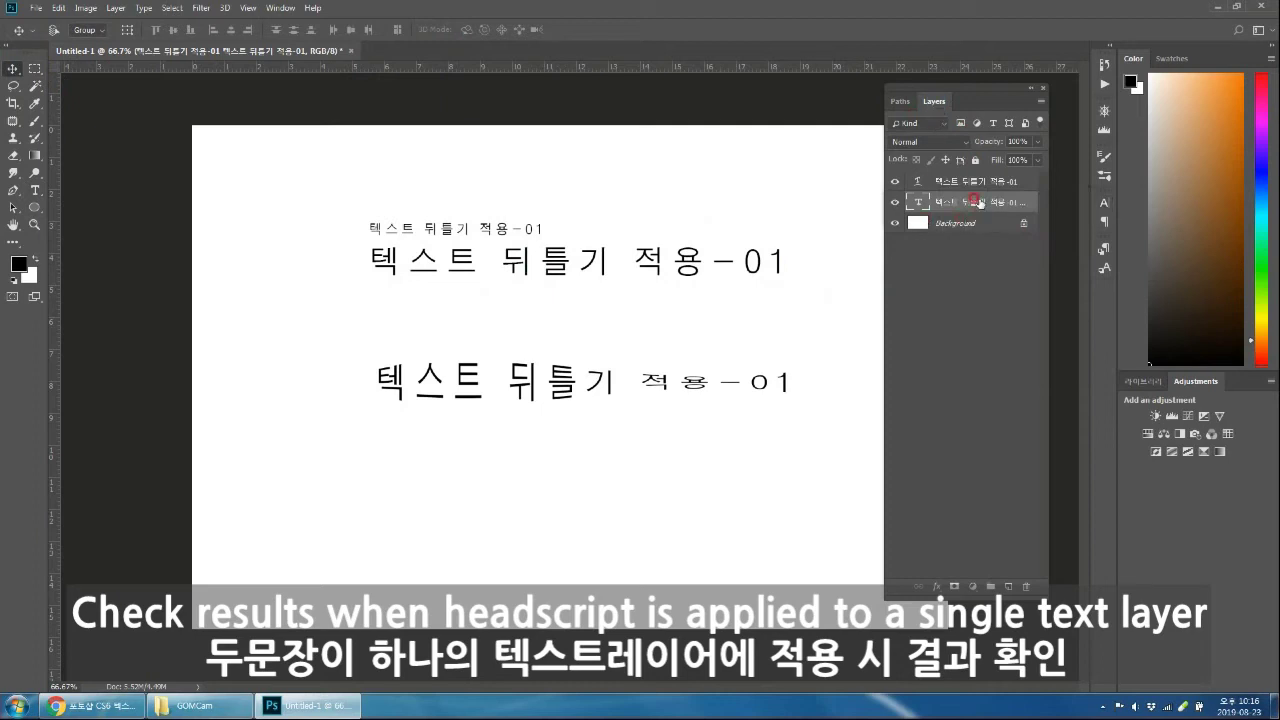
click(42, 187)
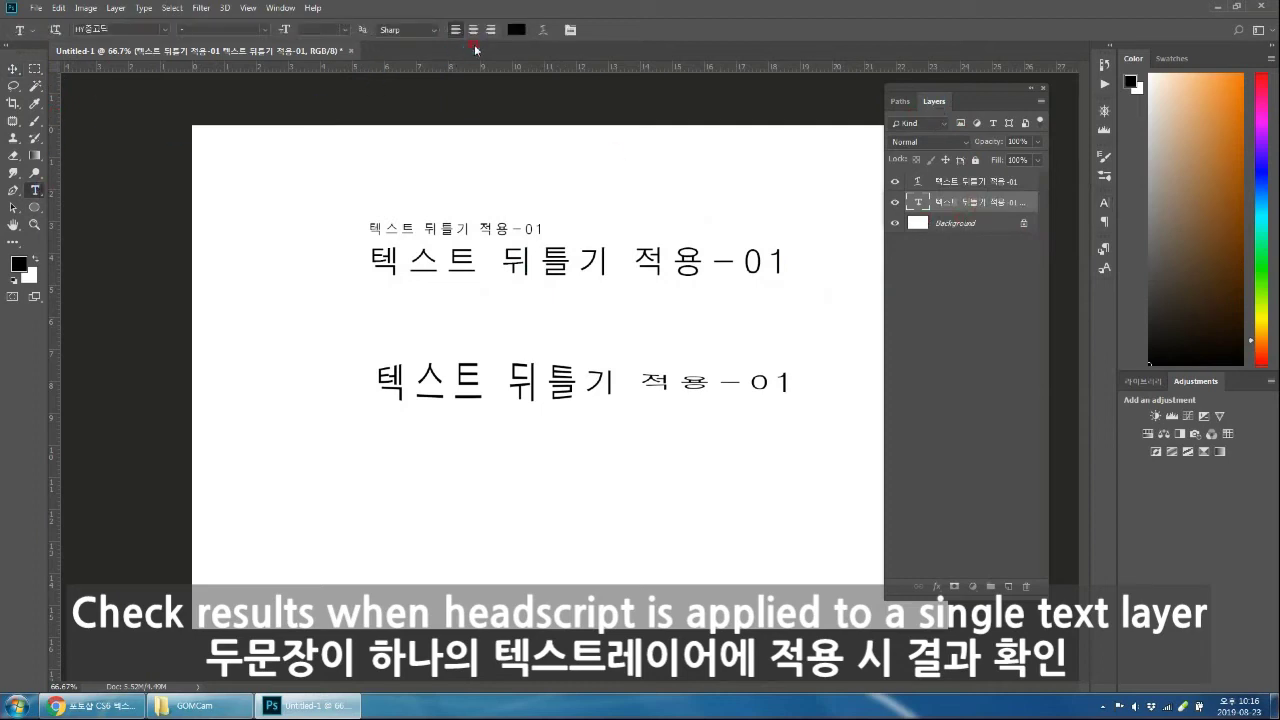
click(541, 31)
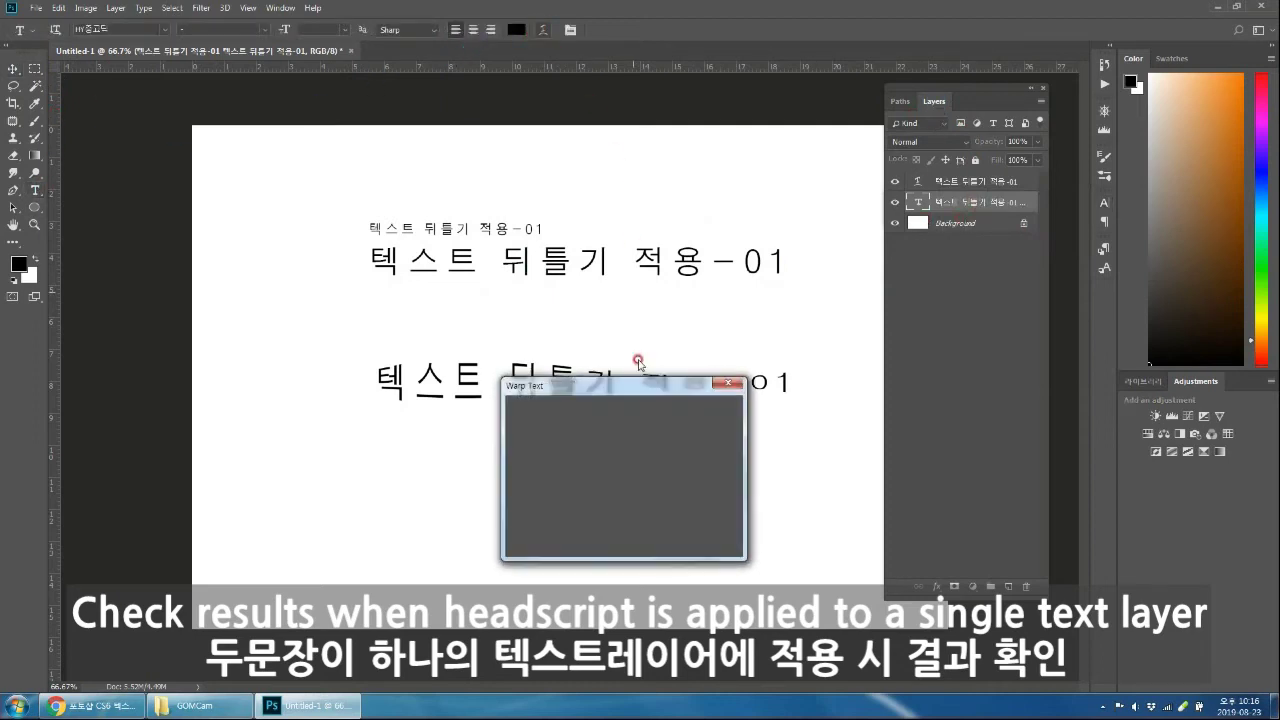
click(648, 410)
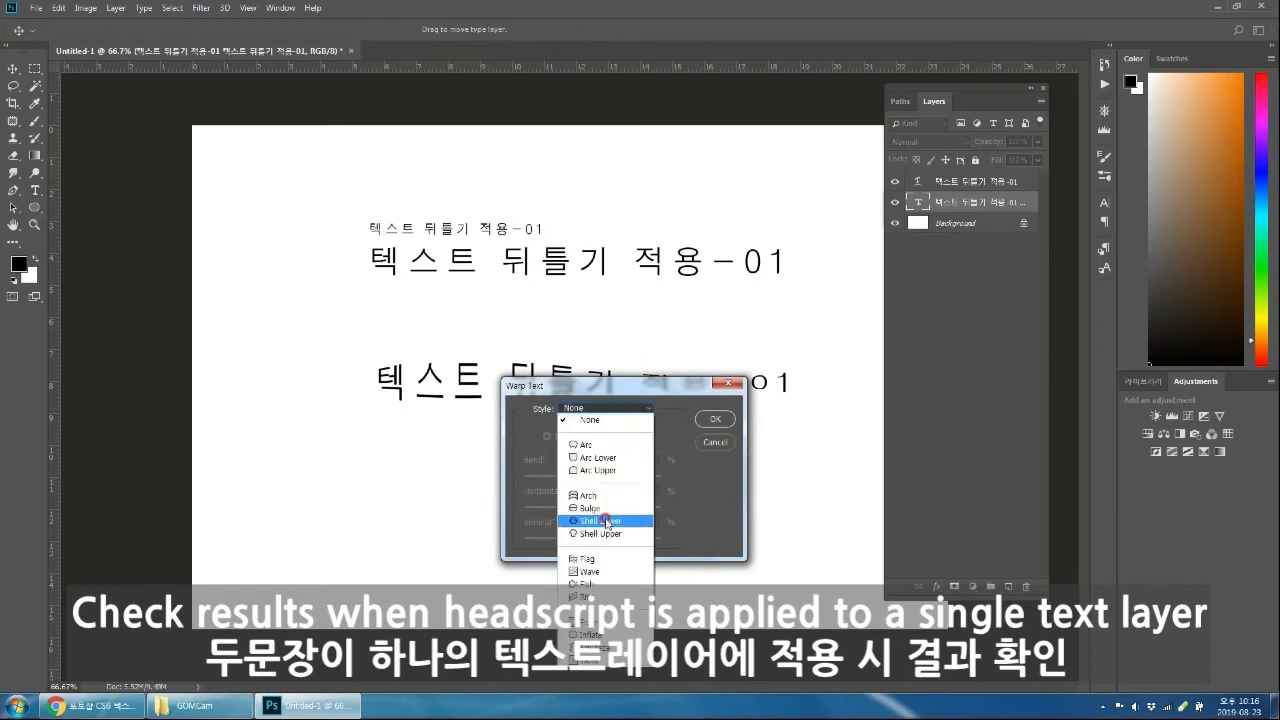
click(608, 585)
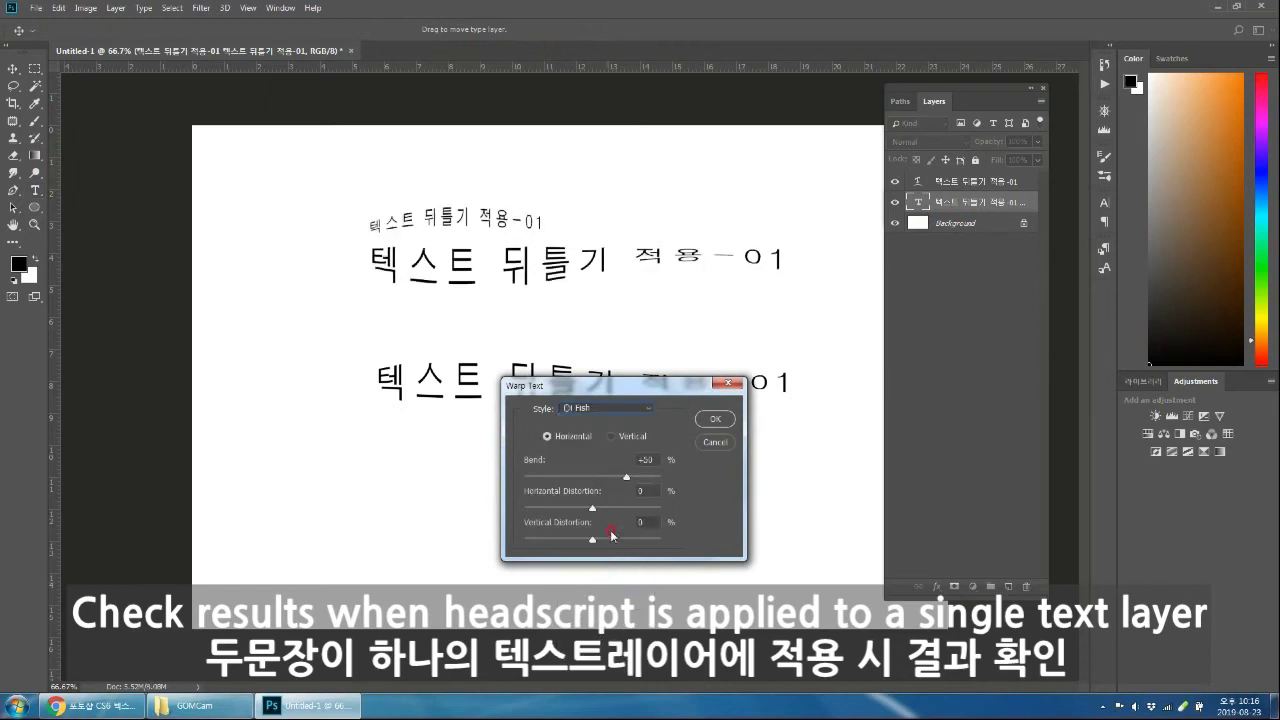
click(722, 419)
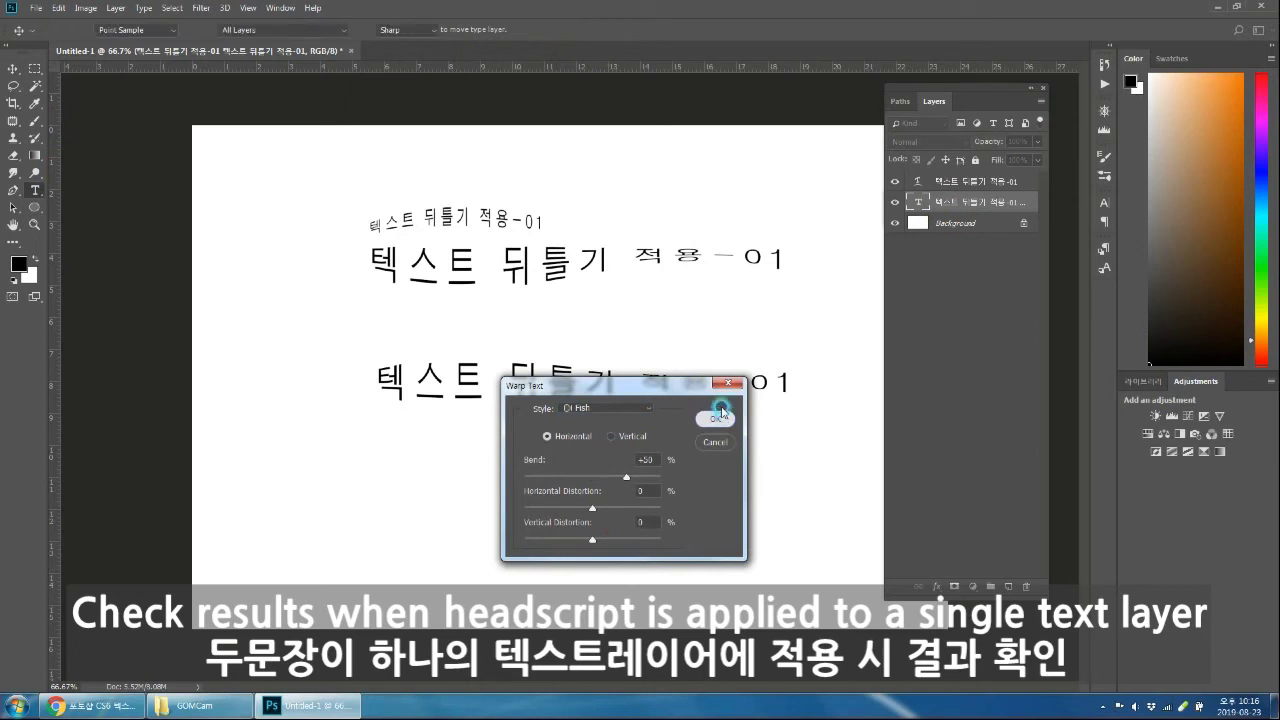
Select both warped text layers and move them up together towards the upper edge of the canvas
click(20, 72)
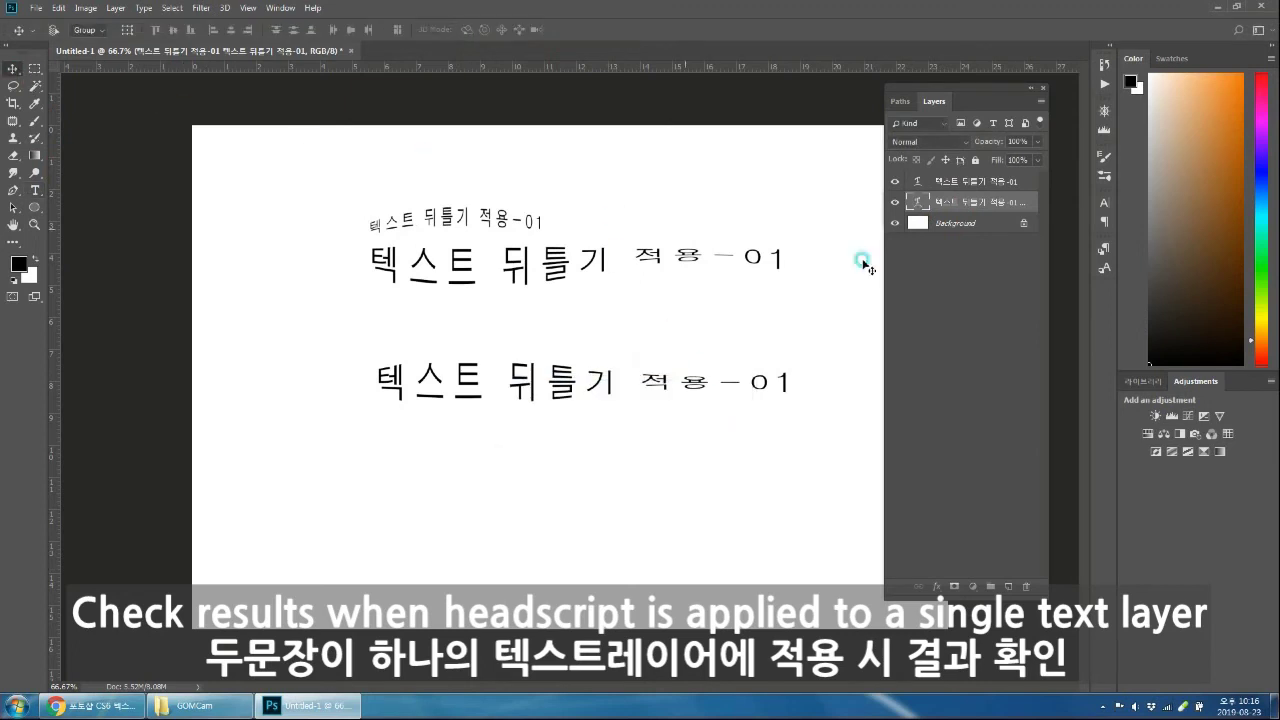
shift+click(970, 182)
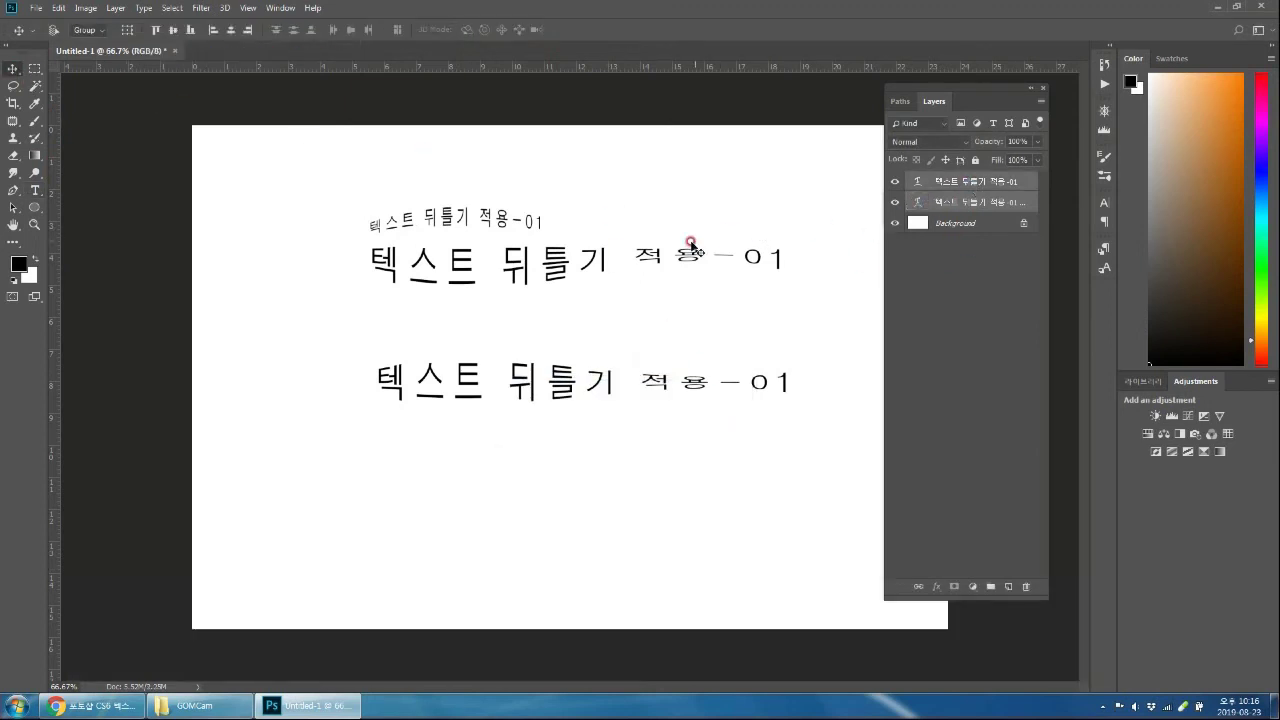
drag(660, 313, 668, 230)
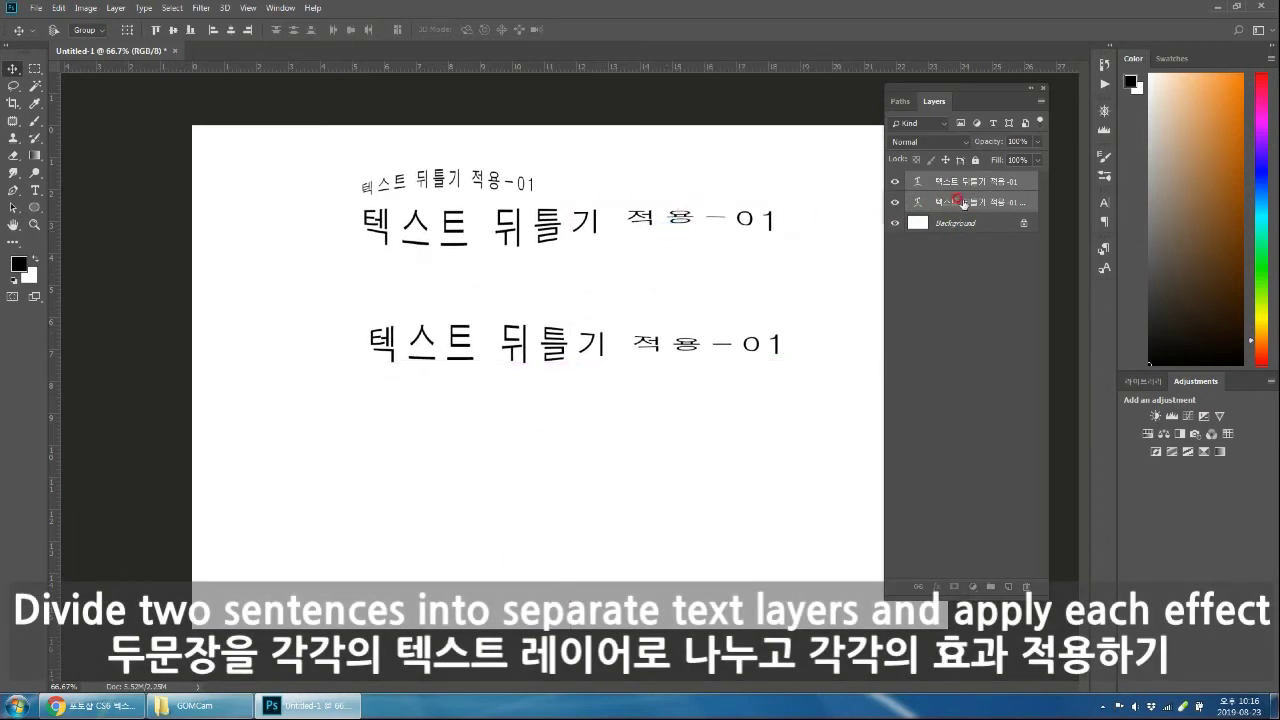
Make two copies of the warped single-line text layer and place them one above the other in the lower part of the canvas
click(962, 202)
drag(968, 197, 975, 188)
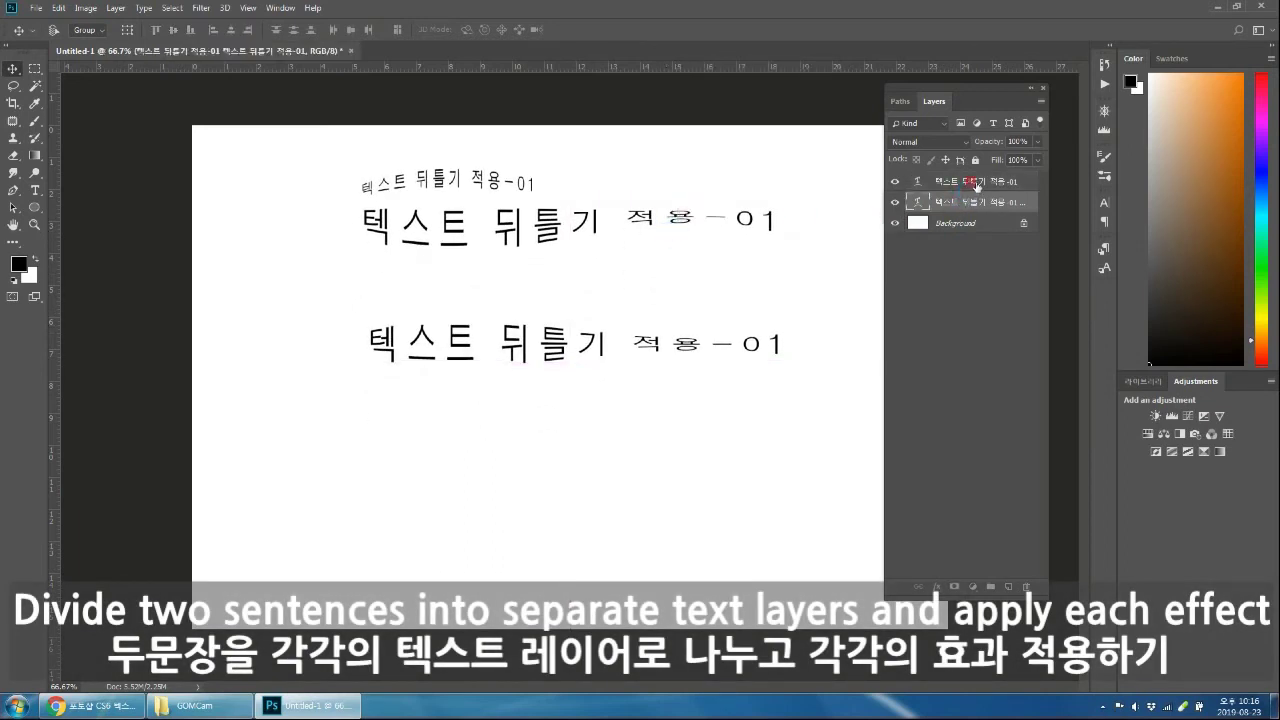
click(896, 182)
click(896, 182)
click(985, 181)
drag(988, 181, 1008, 586)
drag(619, 228, 601, 556)
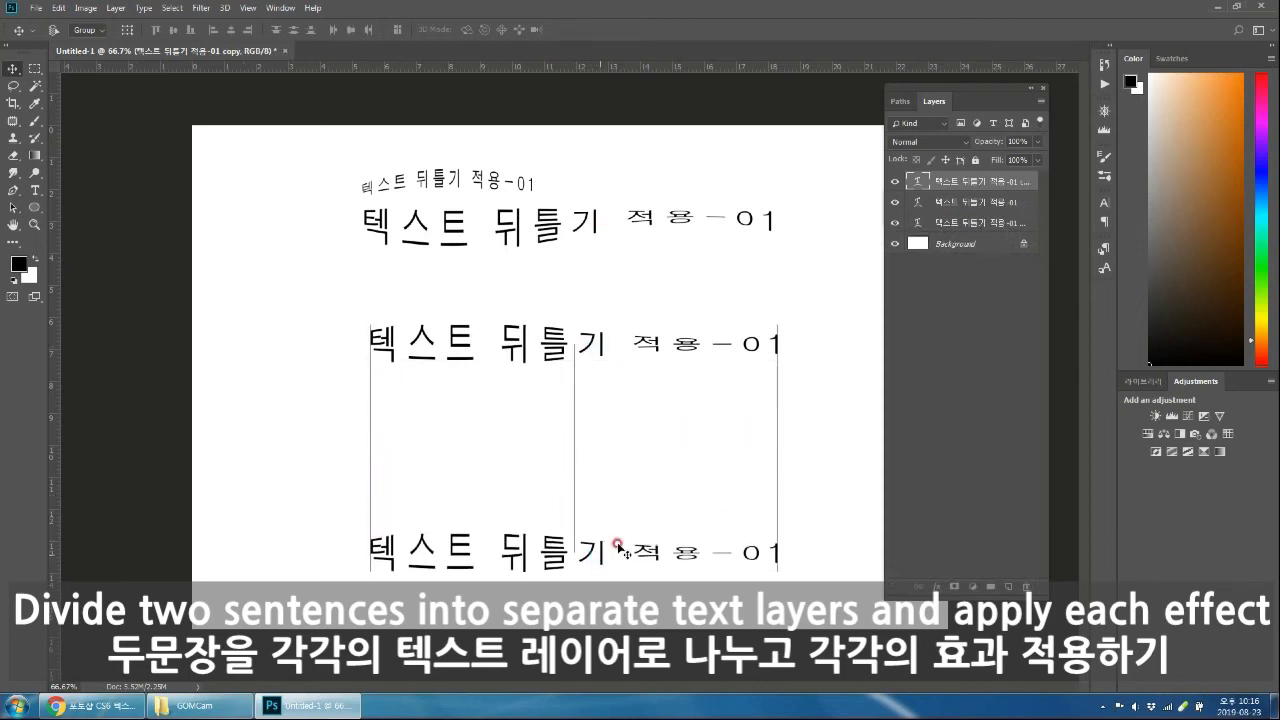
alt+click(771, 491)
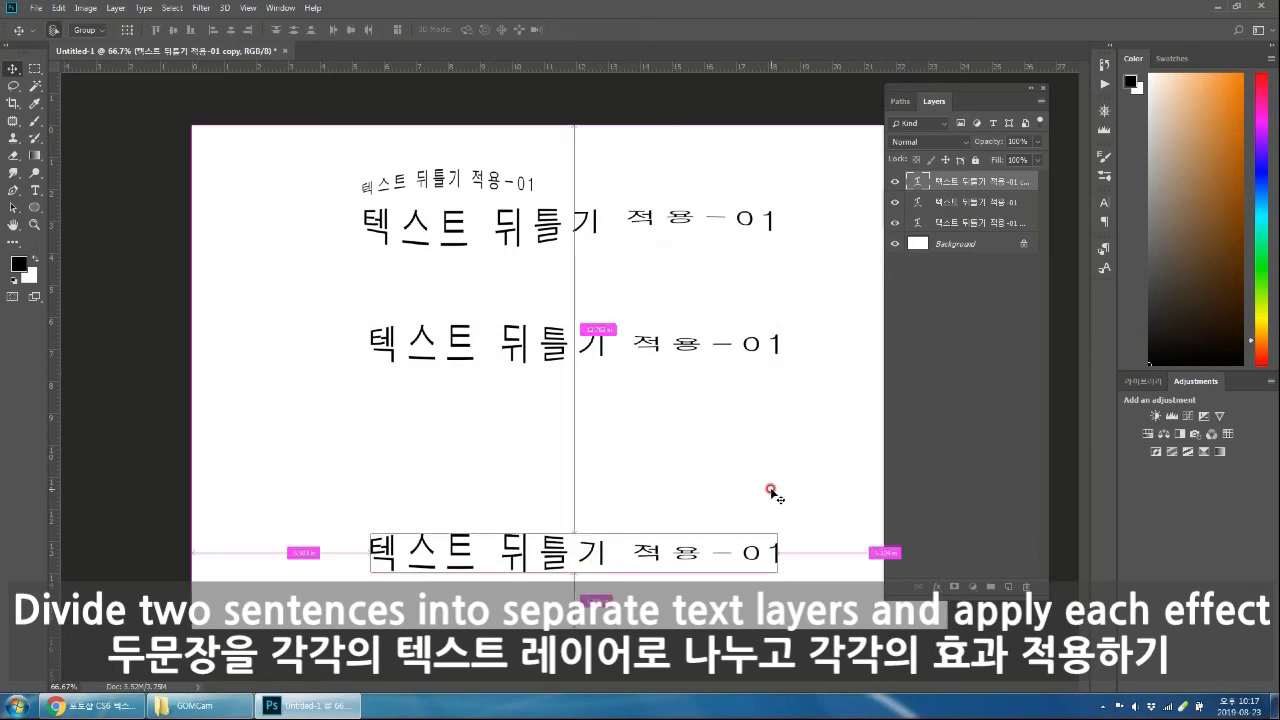
drag(626, 566, 628, 497)
Check the font size of the small top line and set the upper of the two copied lines to 30 pt
click(35, 190)
drag(358, 183, 673, 188)
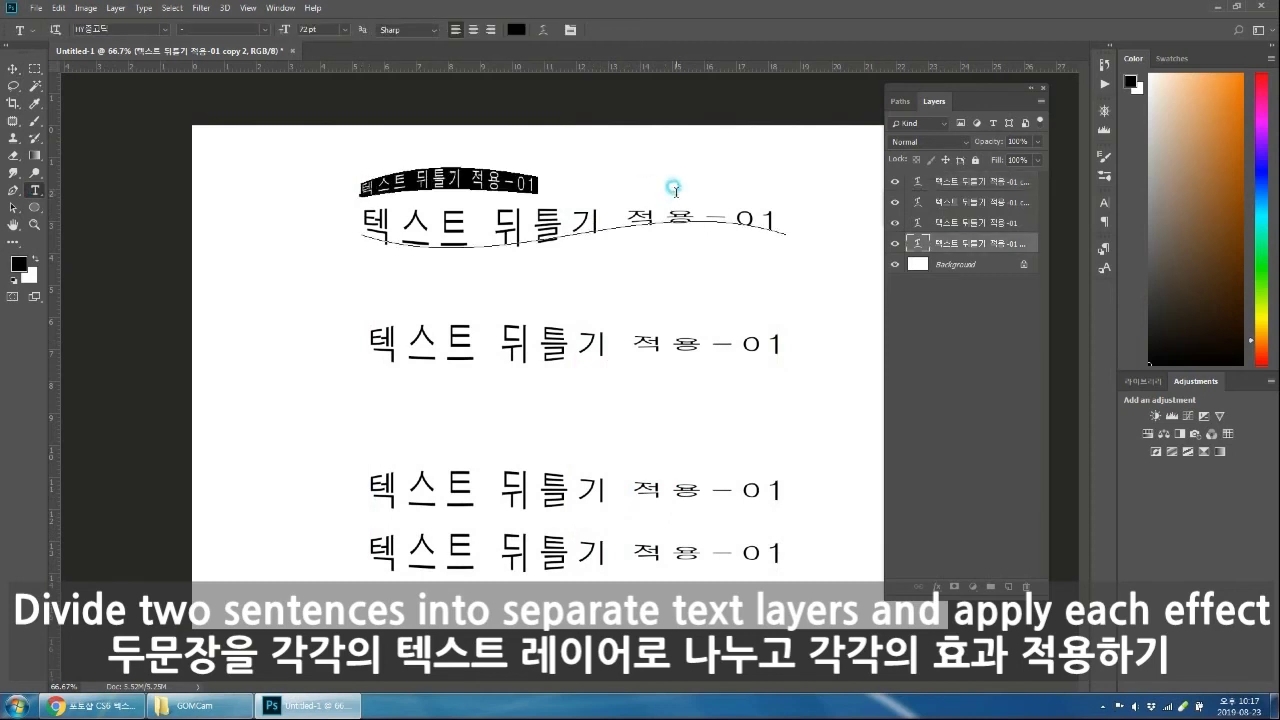
click(36, 73)
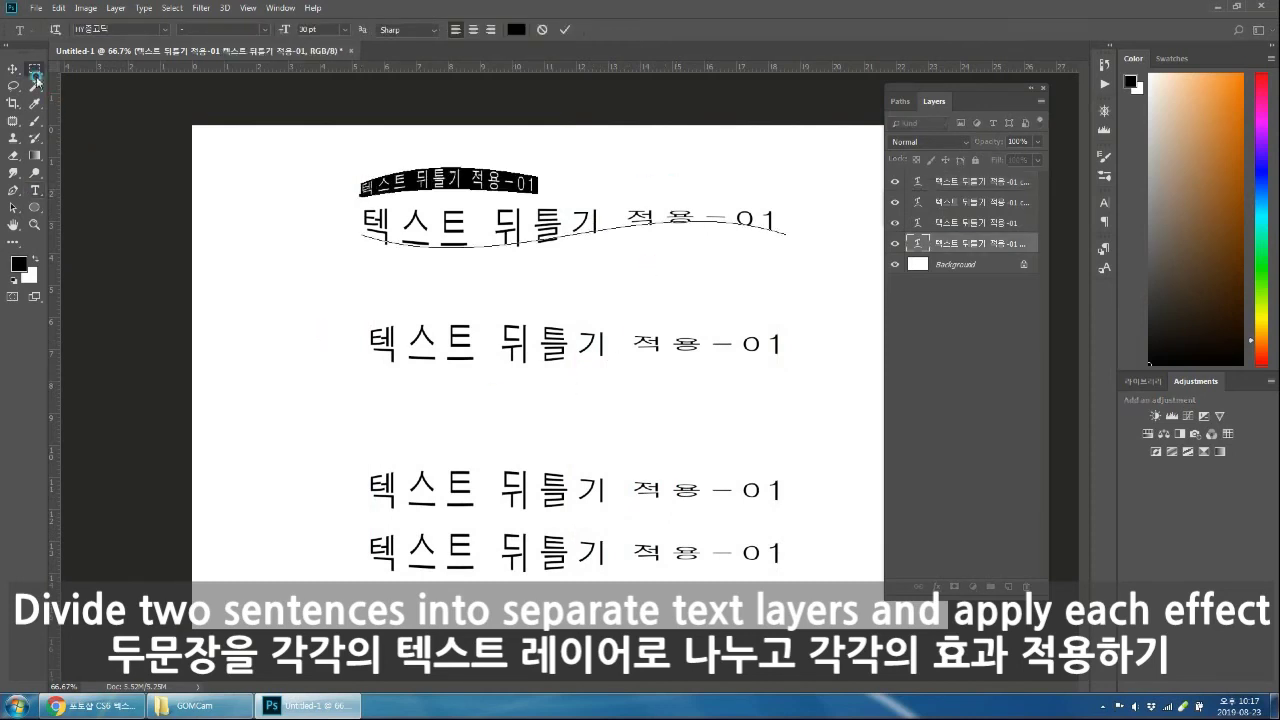
click(38, 190)
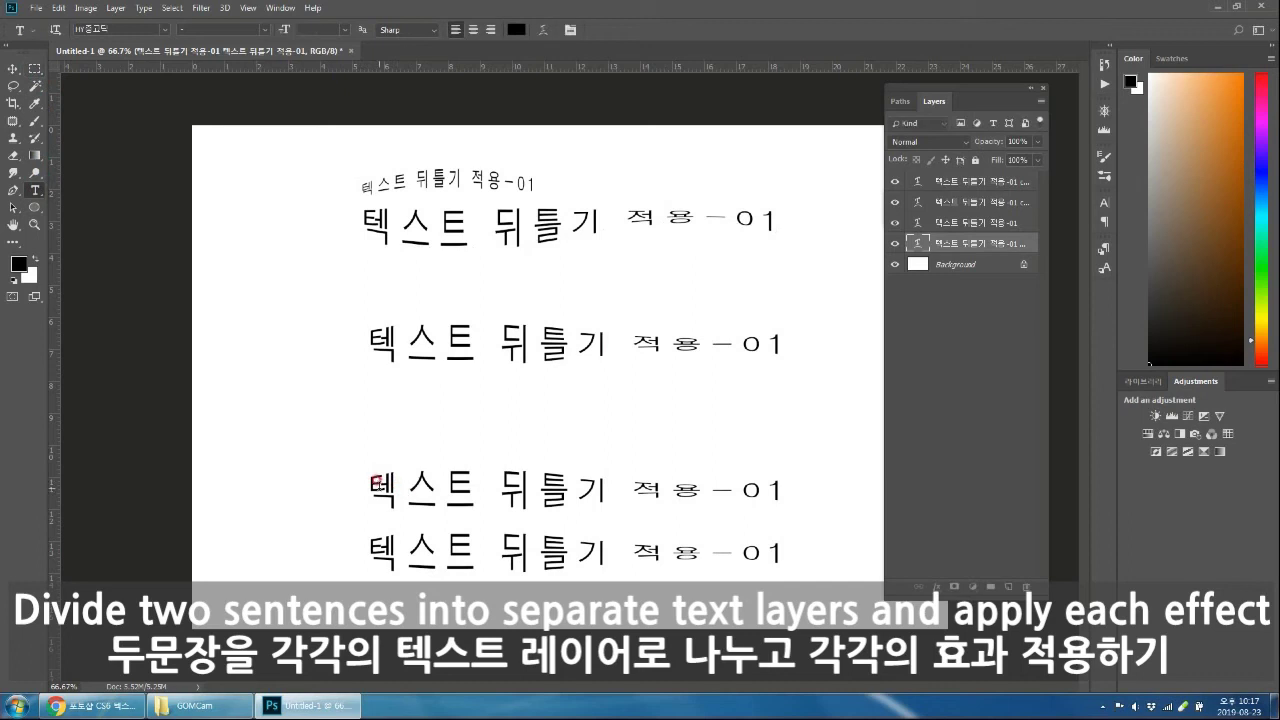
click(409, 481)
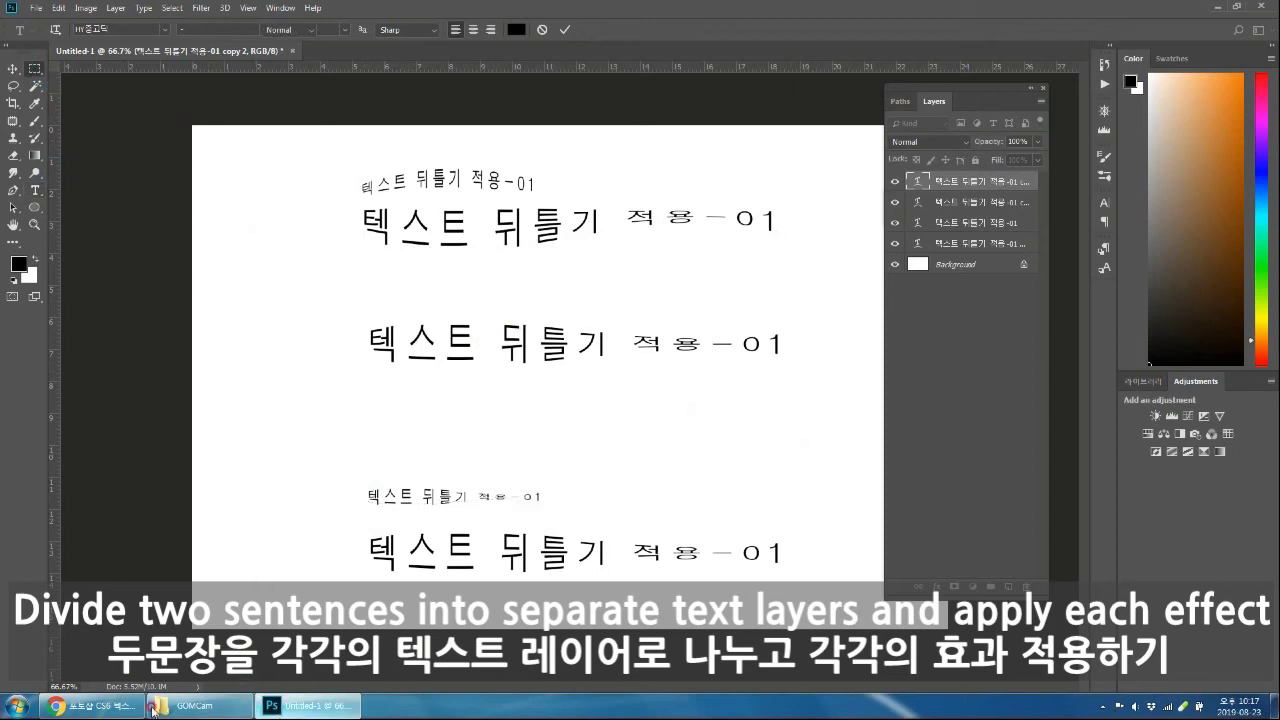
key(ctrl+Return)
drag(371, 492, 633, 475)
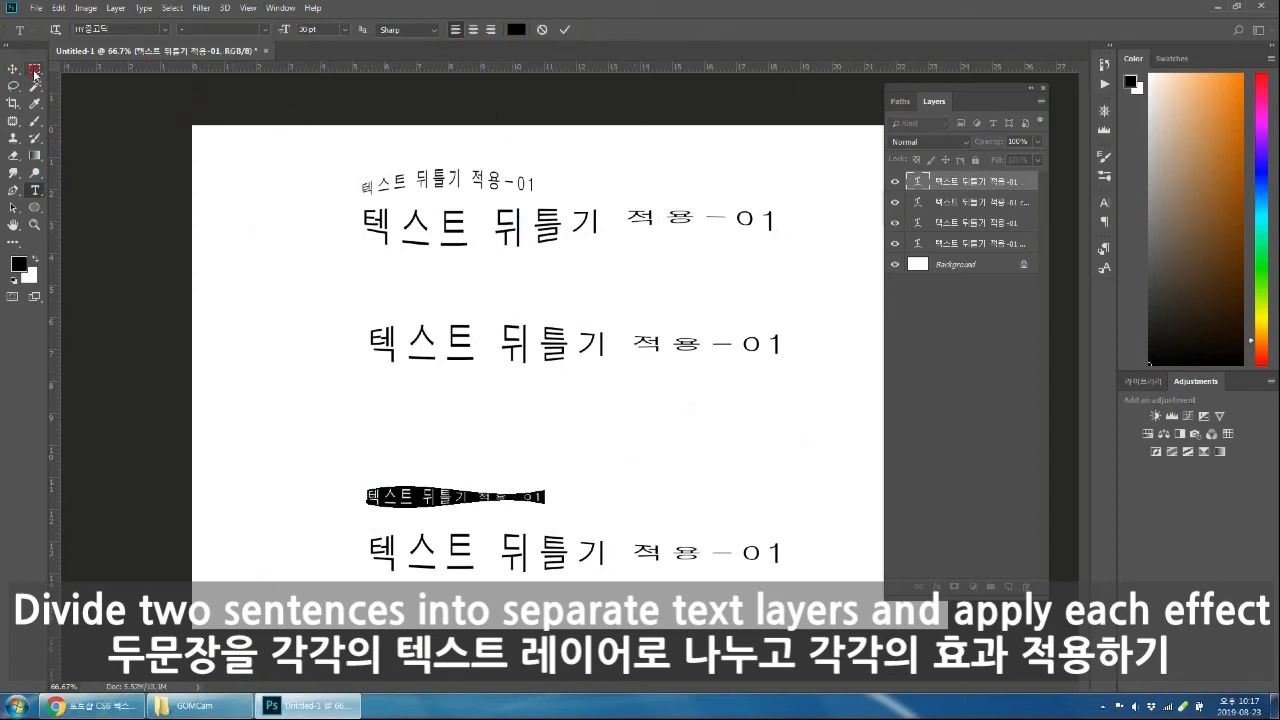
Change the text warp of the small copied line to horizontal Rise with +50% bend
click(35, 190)
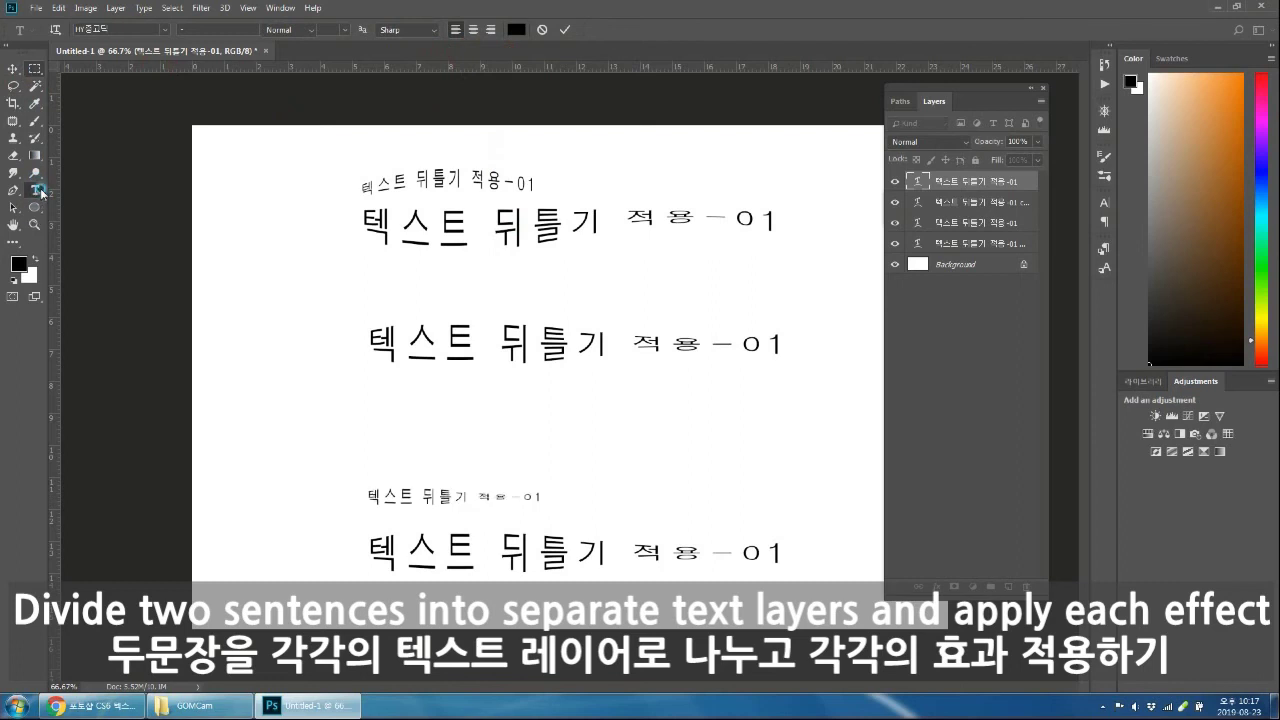
click(538, 33)
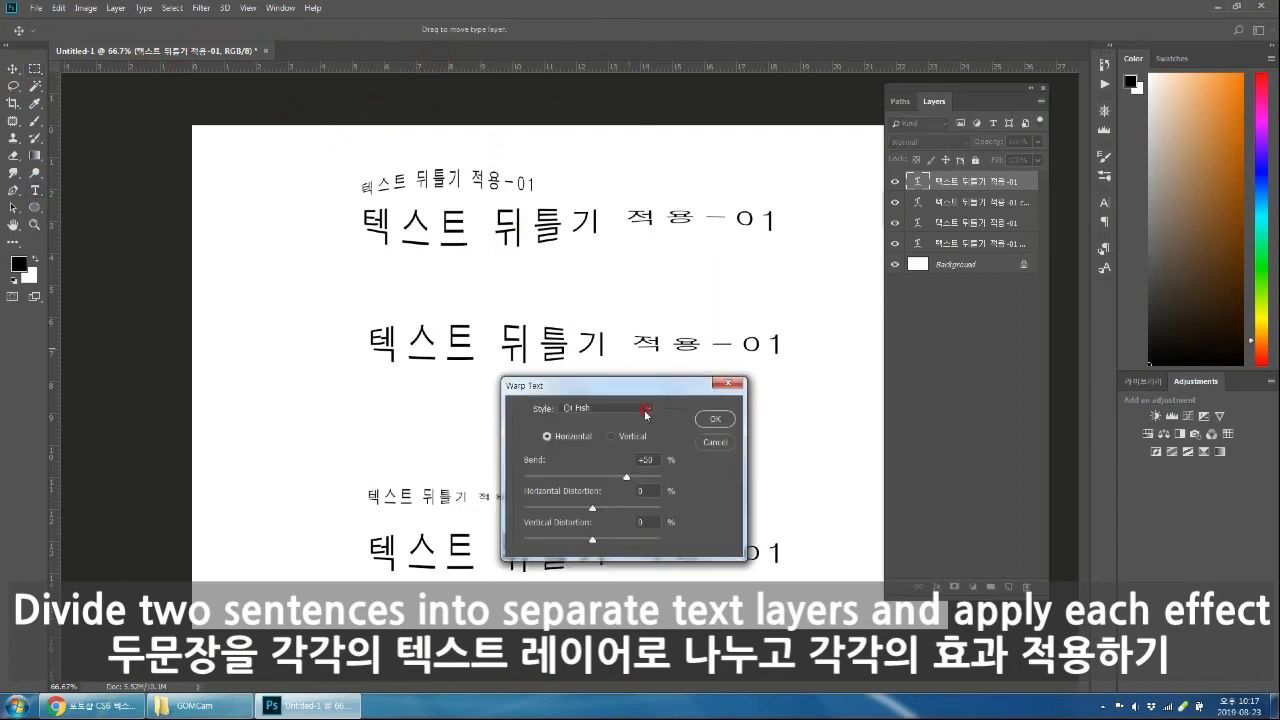
click(647, 409)
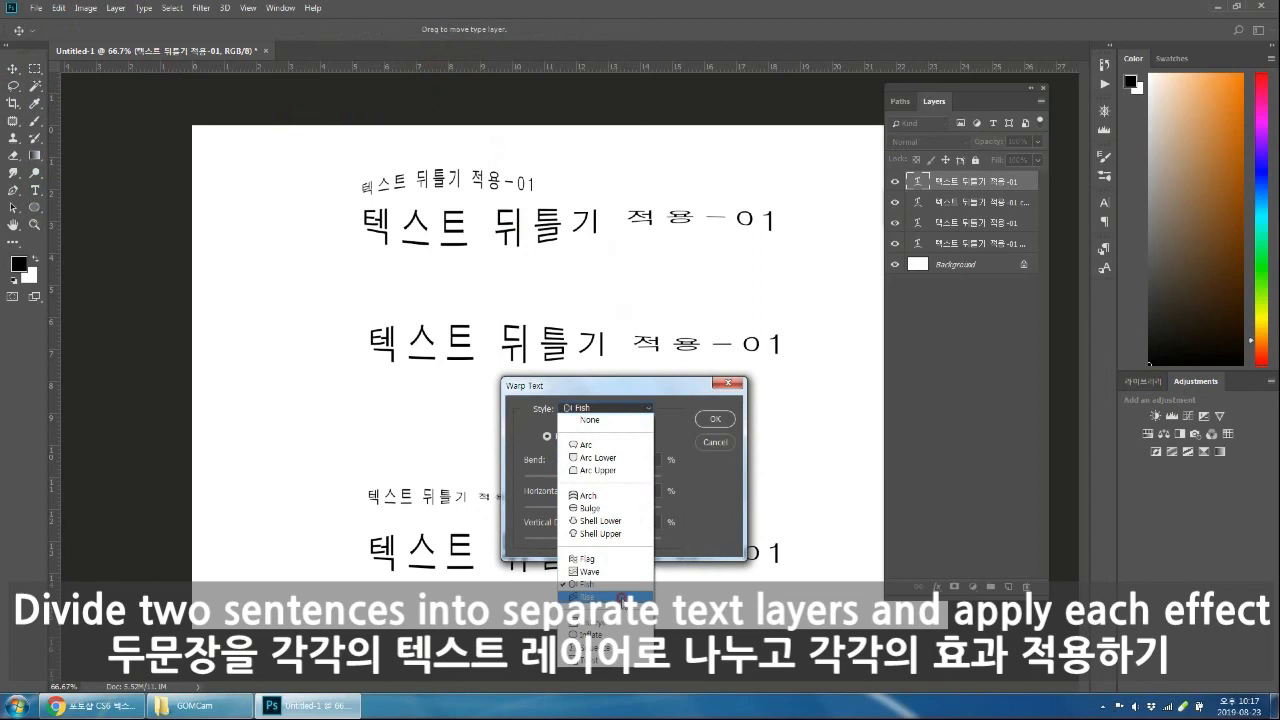
click(622, 598)
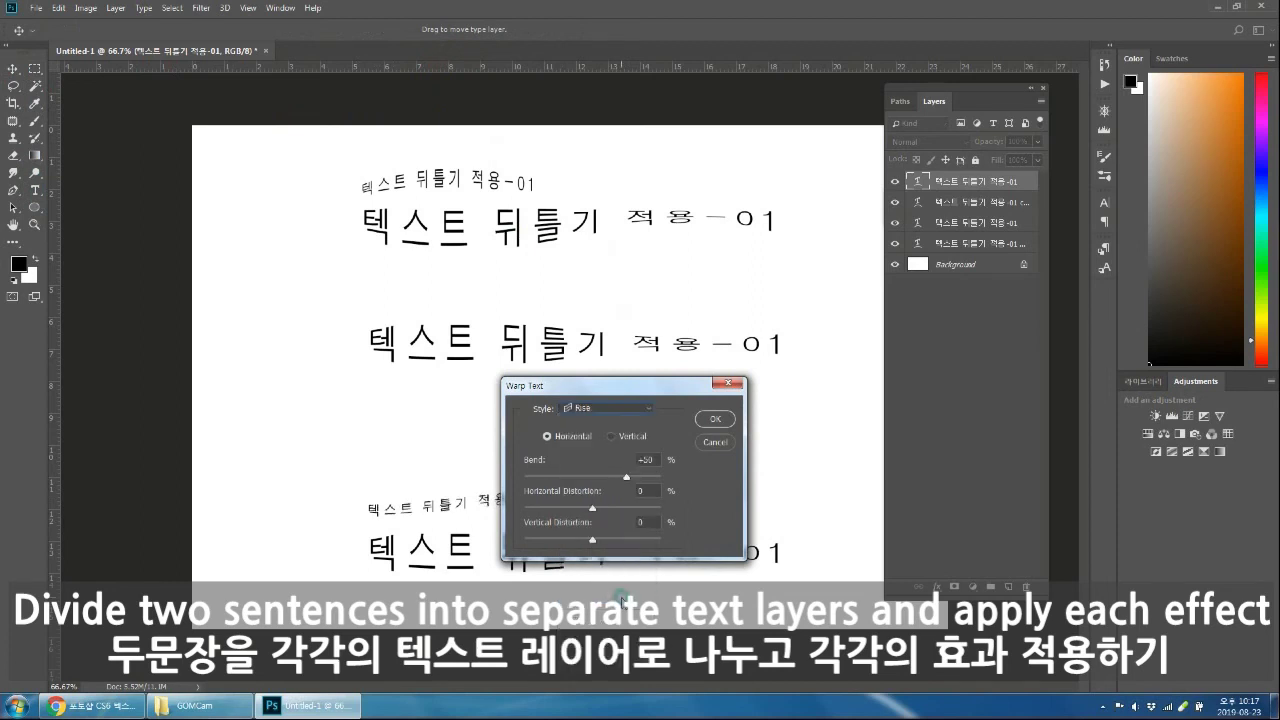
click(725, 421)
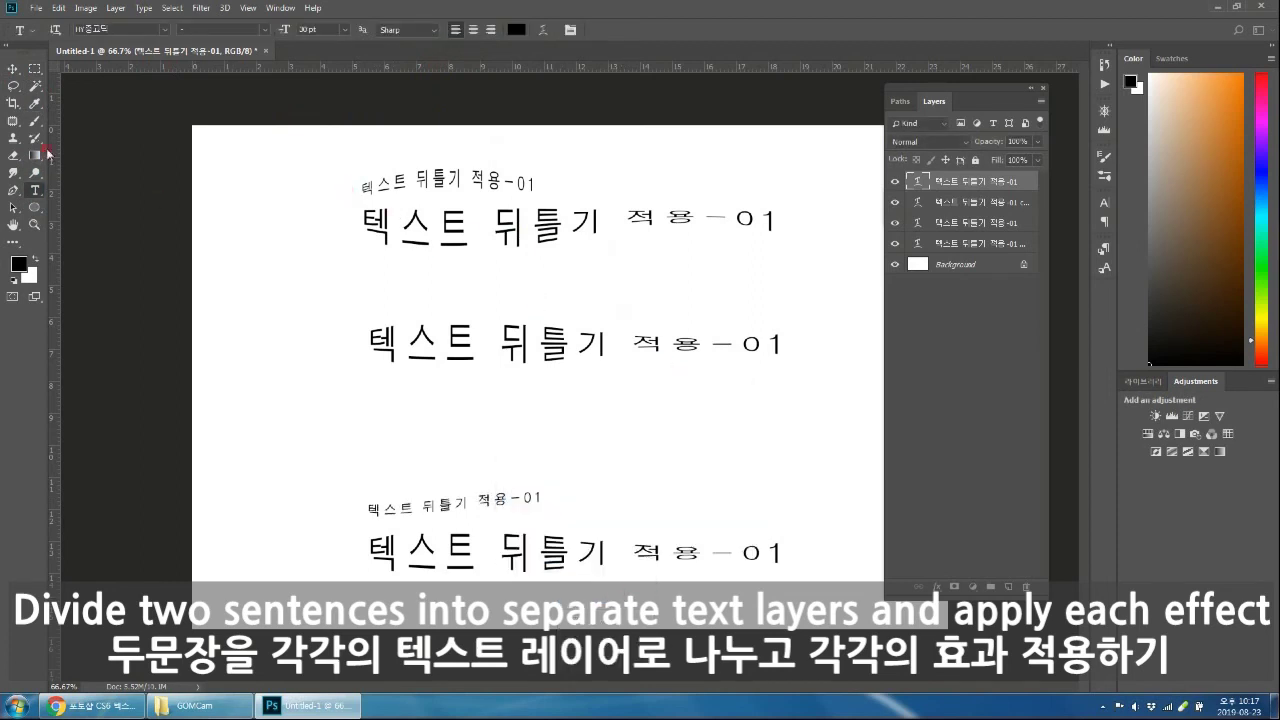
Move the small Rise-warped line up slightly and shift the single warped line in the middle of the canvas down a little
click(14, 69)
drag(530, 510, 529, 495)
click(893, 223)
click(893, 223)
click(512, 360)
drag(512, 360, 506, 393)
click(660, 355)
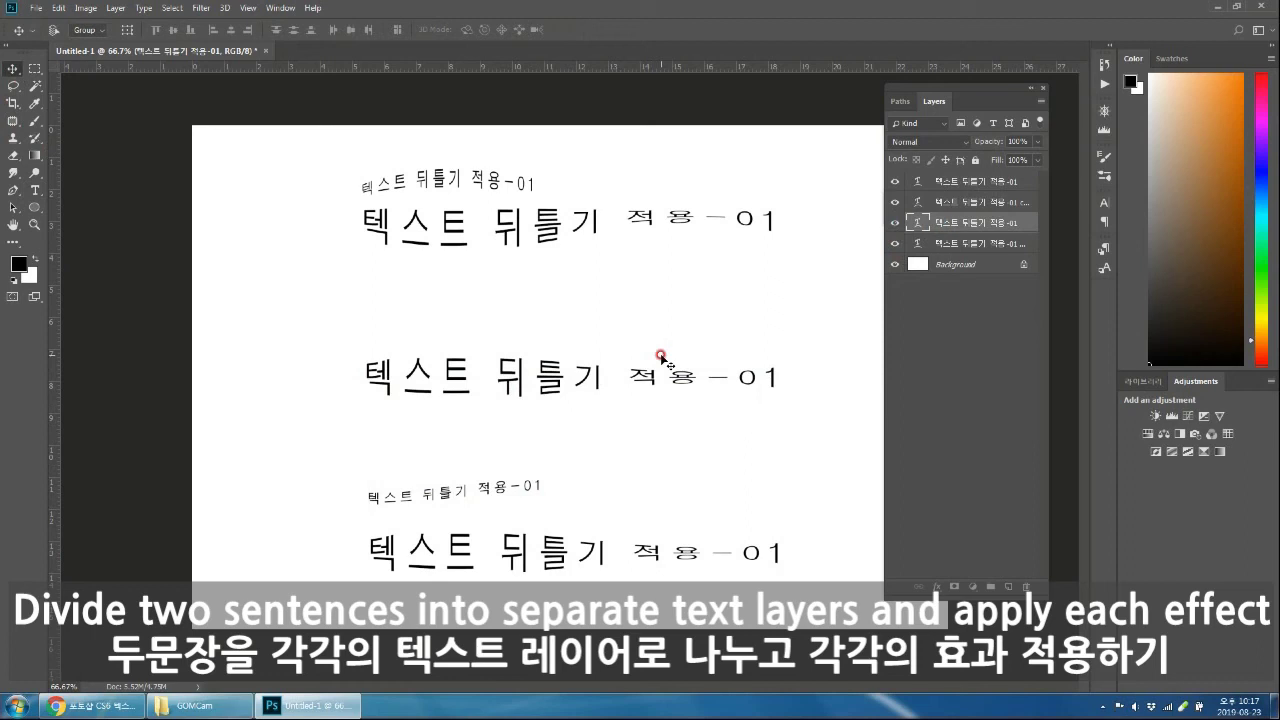
Save the document to the desktop as a layered Photoshop PSD file named 텍스트뒤틀기 with Maximize Compatibility enabled
click(35, 8)
click(112, 147)
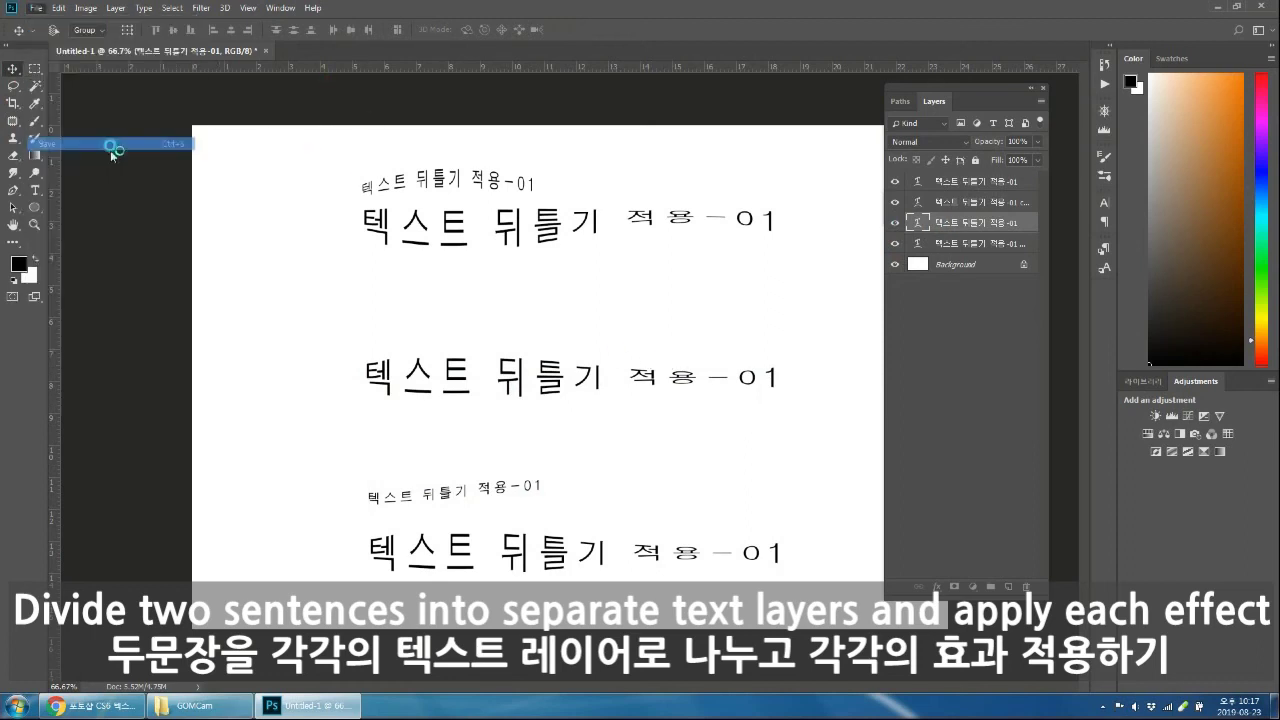
click(468, 200)
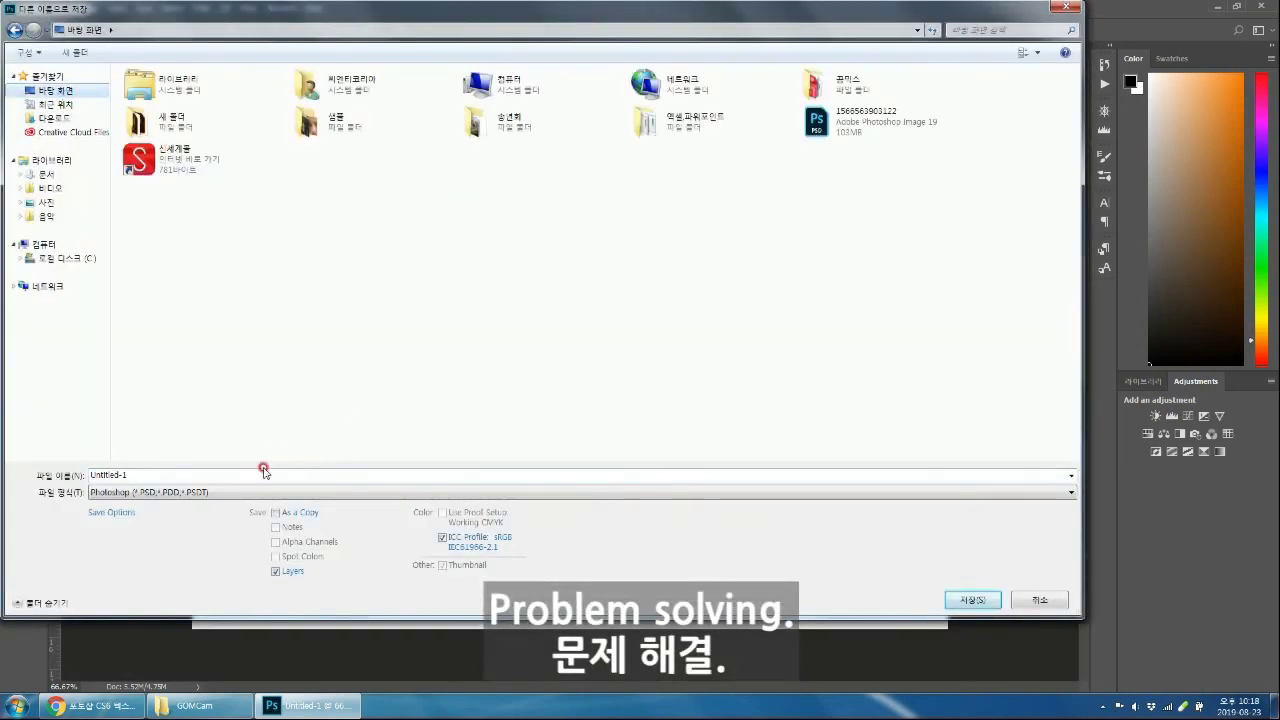
double_click(213, 471)
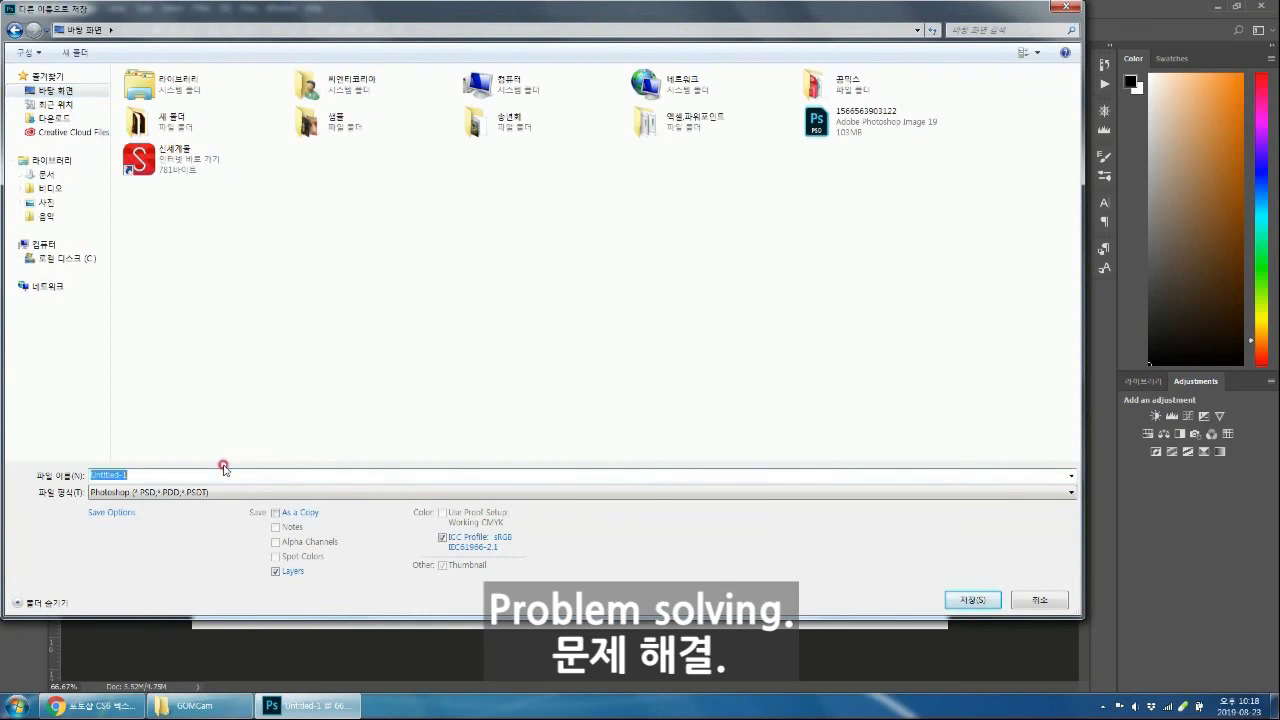
text(ㅈ)
key(BackSpace)
text(ㅌㅔㄱㅅㅡㅌㅡㄹㅔ)
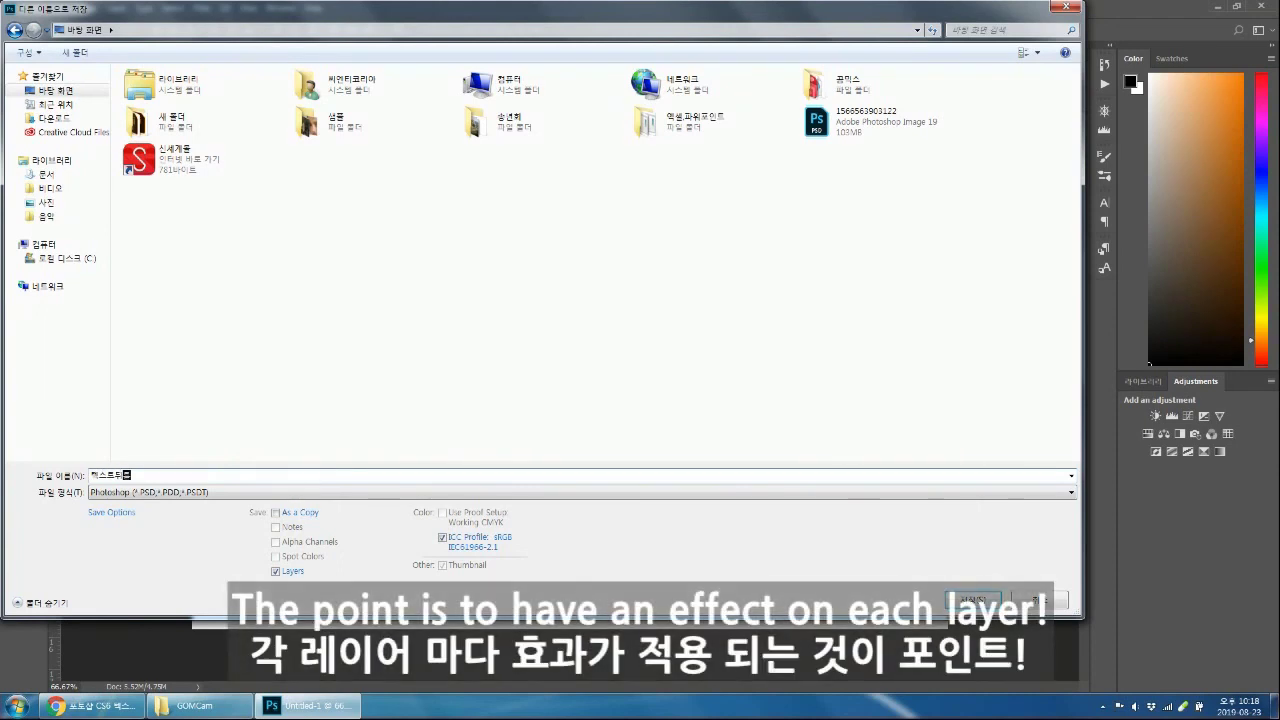
click(277, 491)
click(414, 492)
click(973, 601)
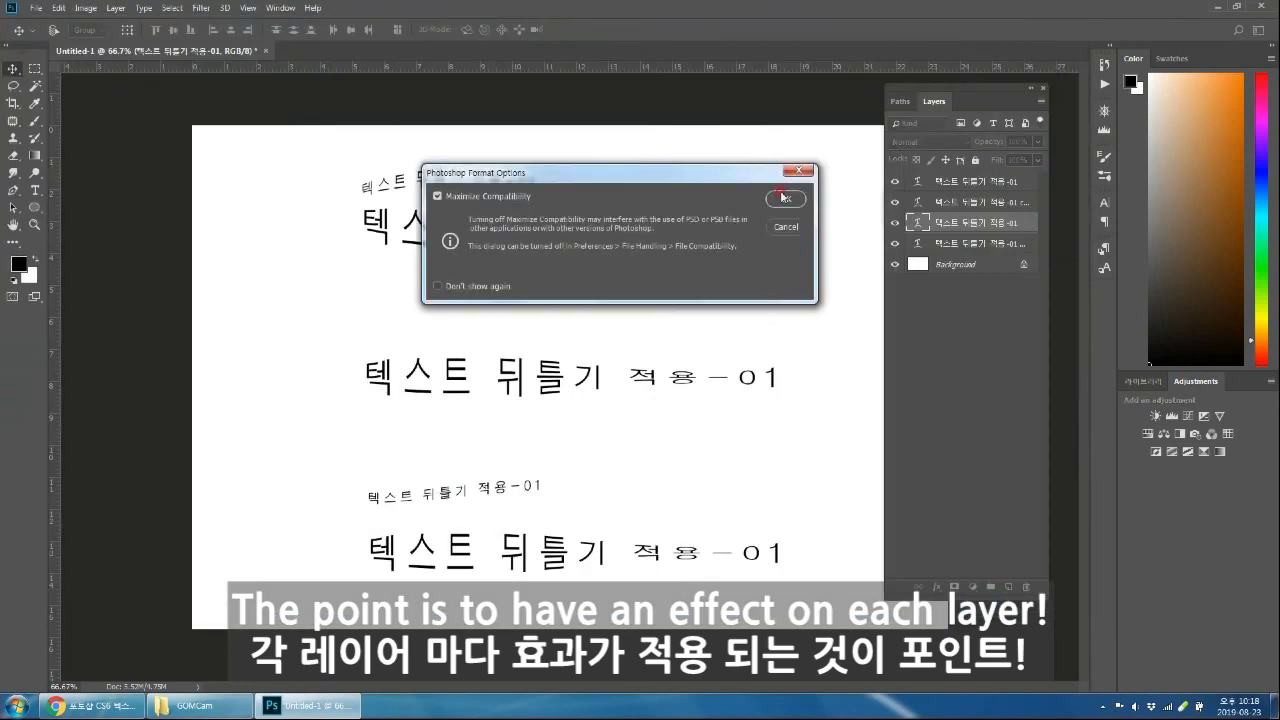
click(781, 201)
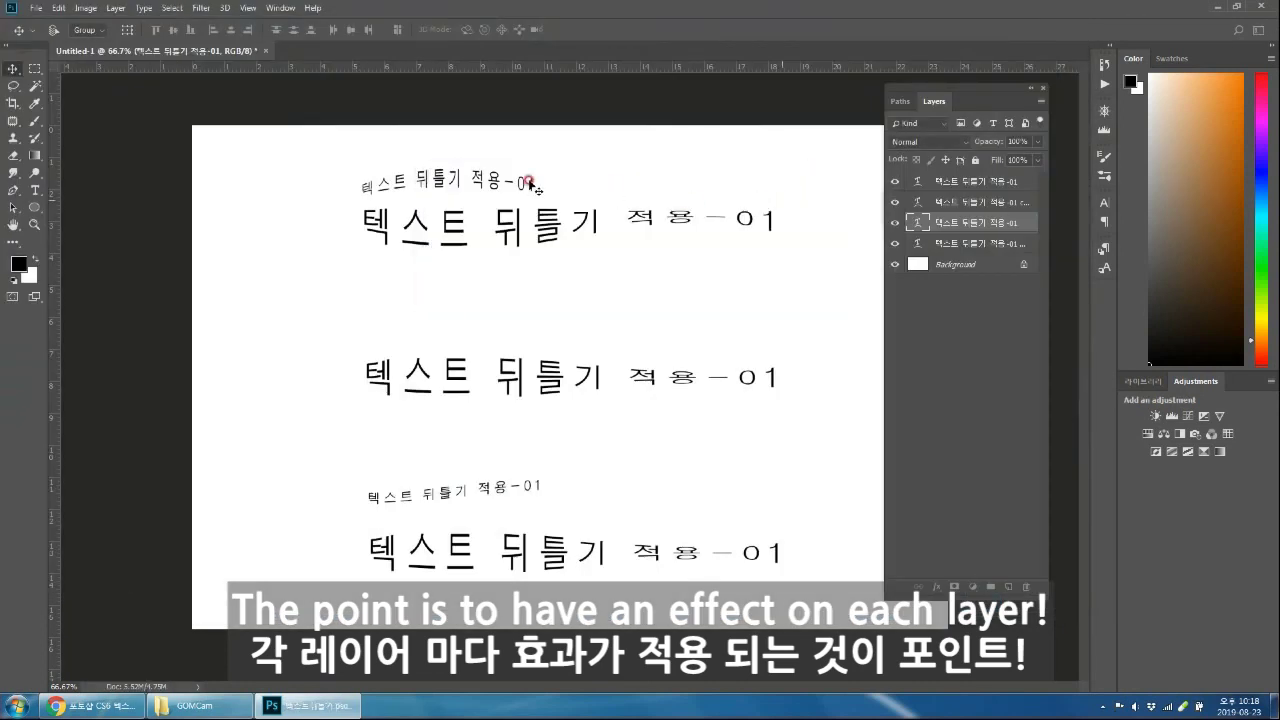
Save a JPEG version of the document to the desktop under the name 텍스트뒤틀기, using Maximum quality 12 and Progressive format with 3 scans
click(33, 9)
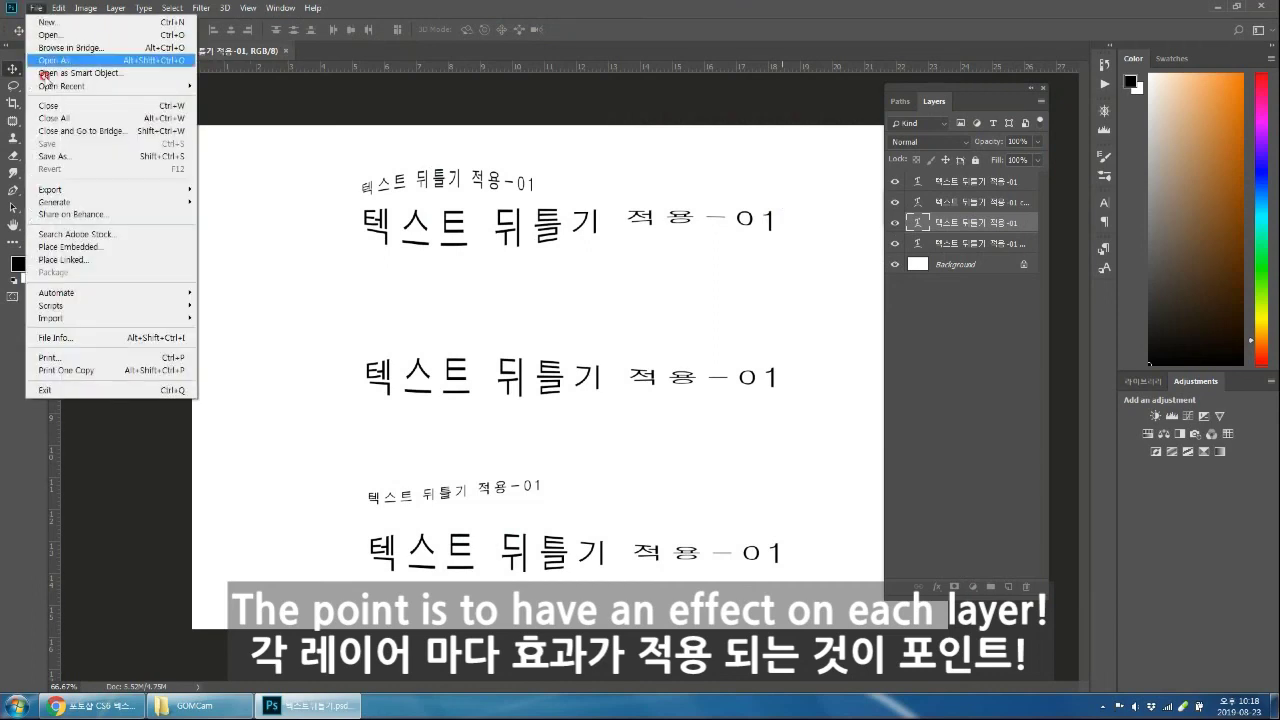
click(428, 217)
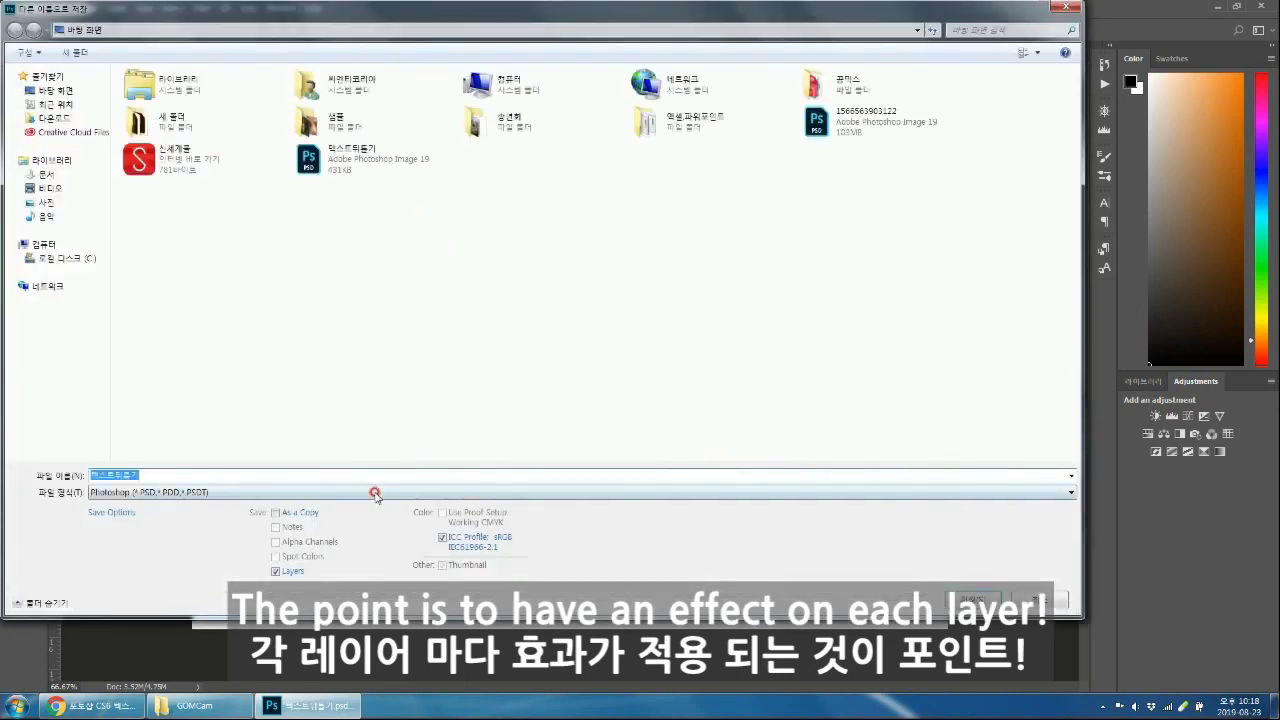
click(374, 492)
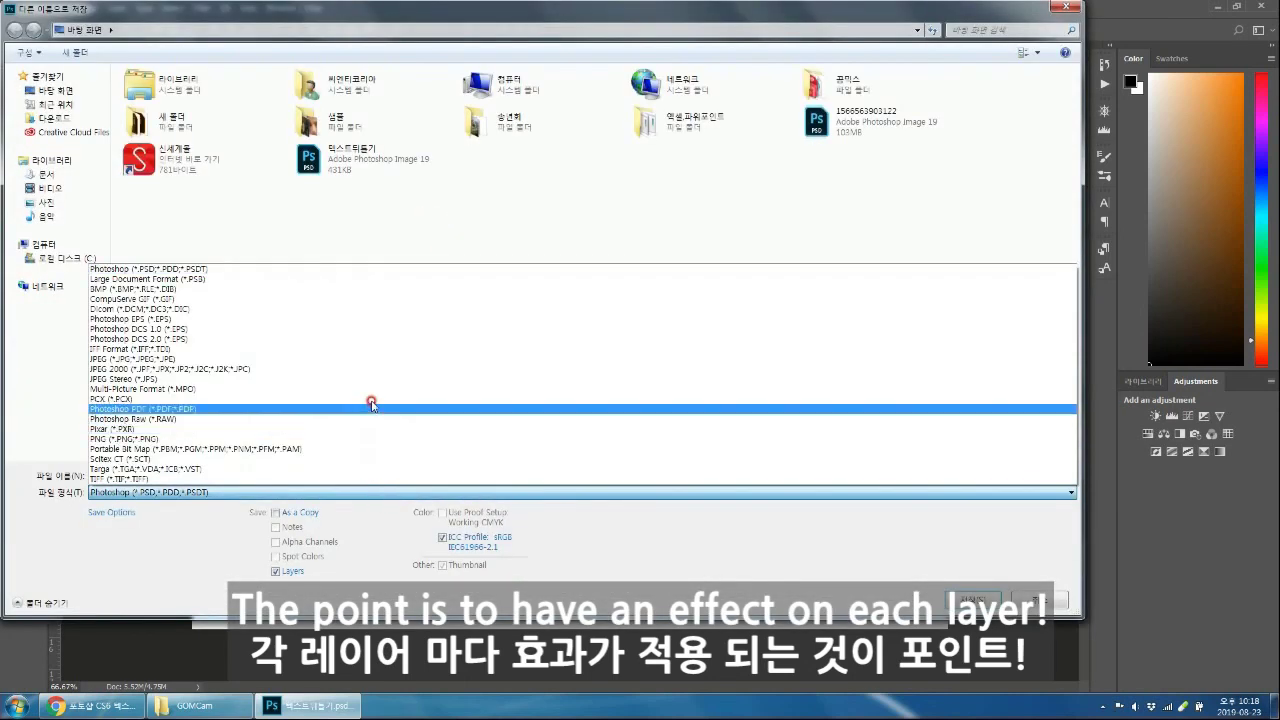
click(375, 359)
click(975, 600)
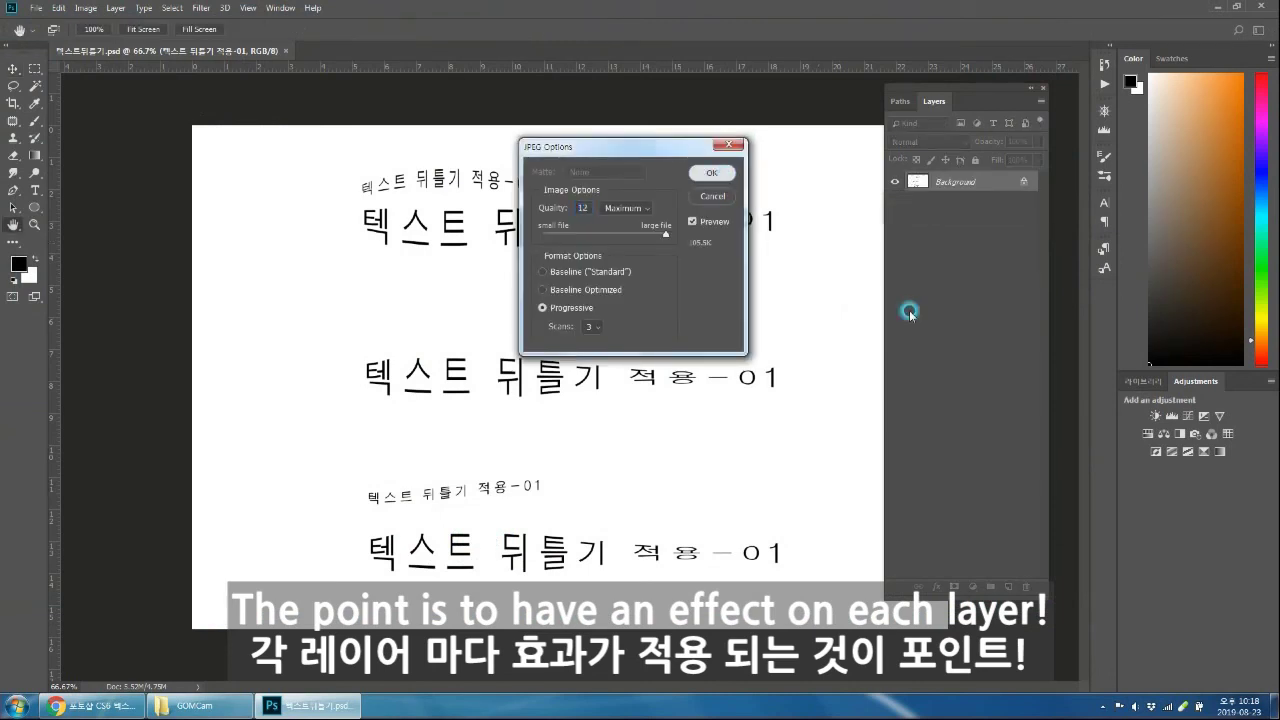
key(Return)
click(1103, 706)
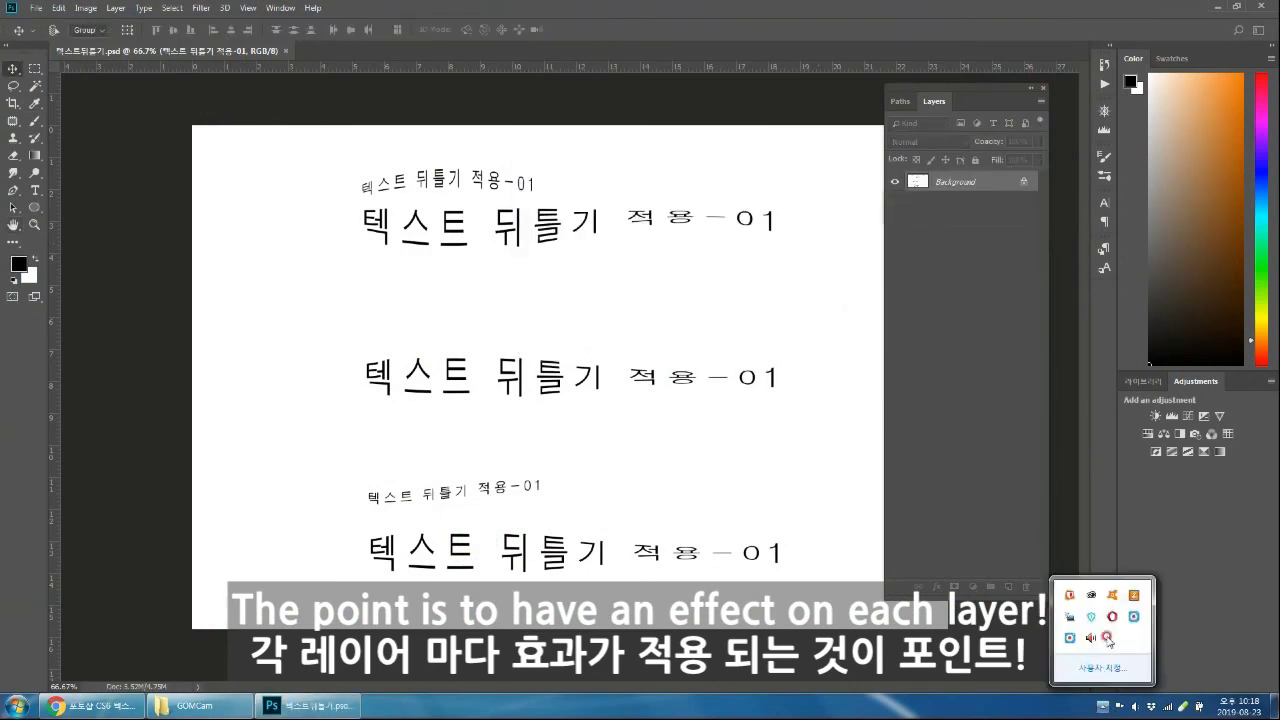
click(1106, 638)
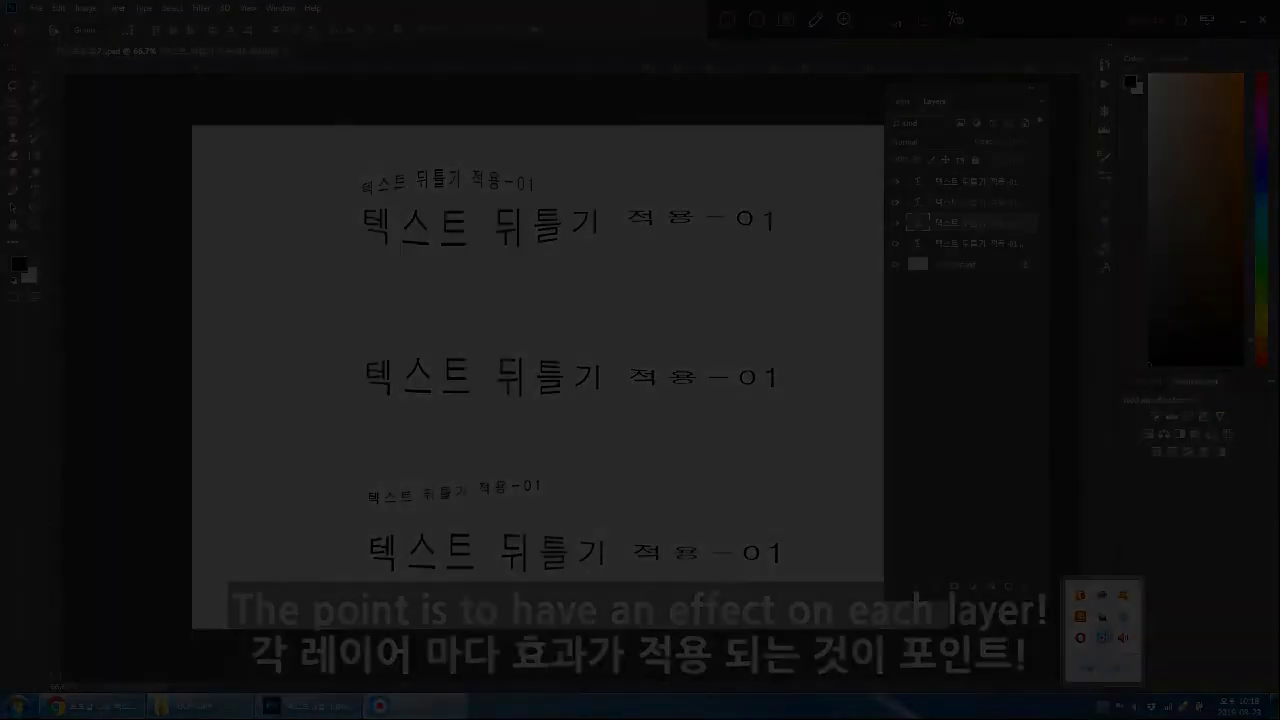